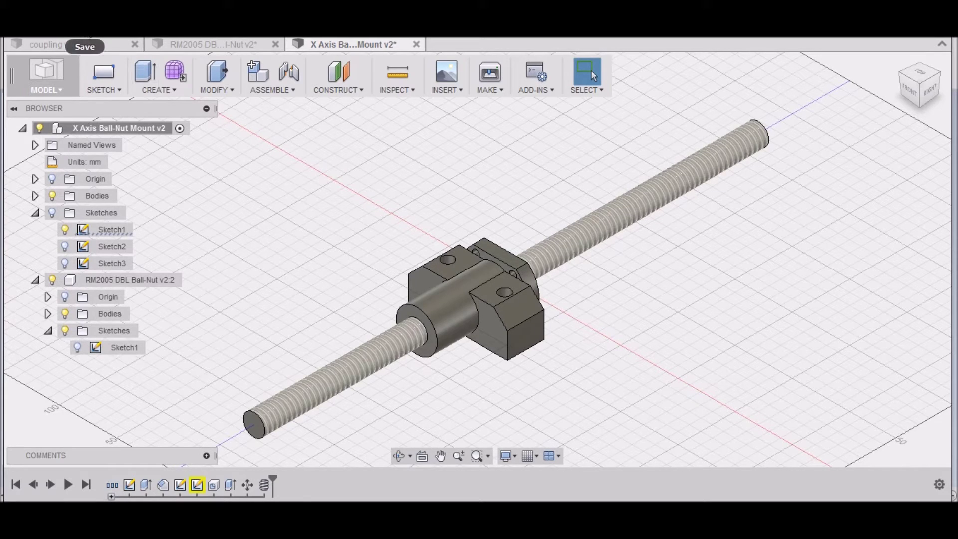
# Step: Open the File menu of the X Axis Ball-Nut Mount design
pyautogui.click(52, 41)
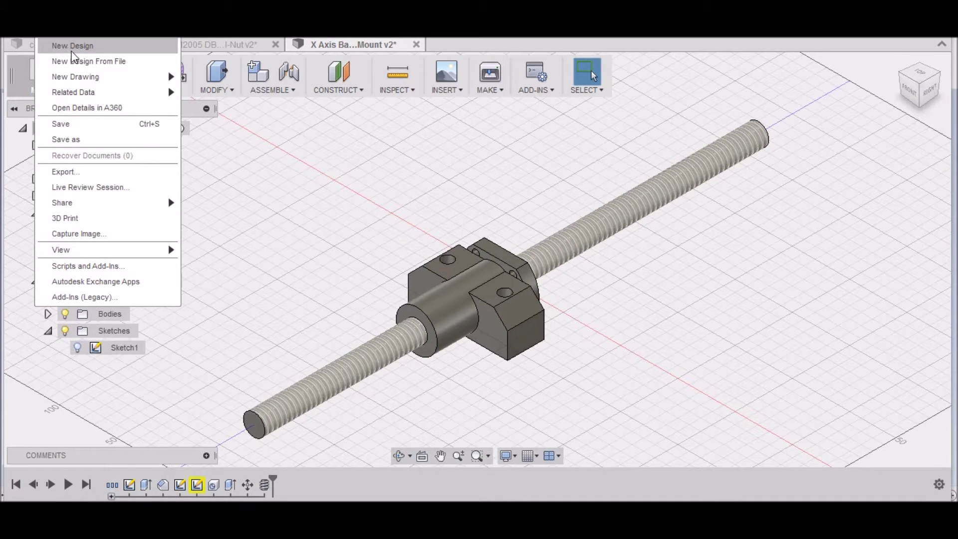
# Step: Create a new empty design and save it as 'YAxis Ball-nut mount' in the PM-727M Video project
pyautogui.click(73, 46)
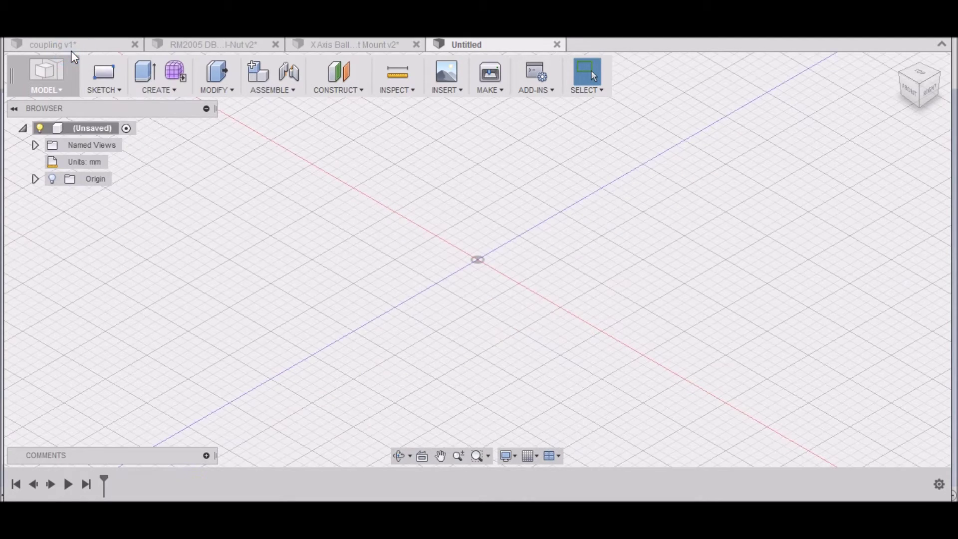
pyautogui.click(71, 49)
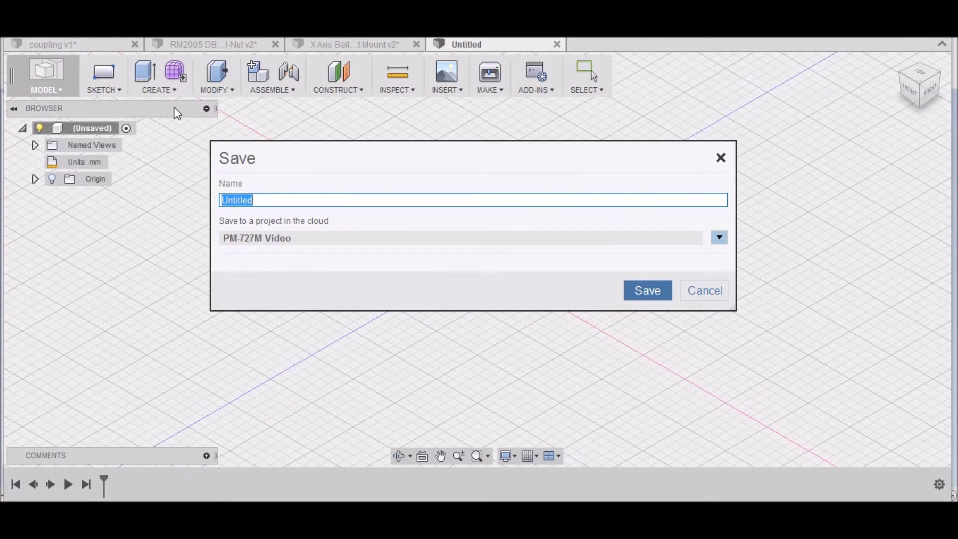
pyautogui.write('Y')
pyautogui.write('xis')
pyautogui.press('Left')
pyautogui.press('Left')
pyautogui.press('Left')
pyautogui.write('A')
pyautogui.press('End')
pyautogui.write('Ball-nut moun')
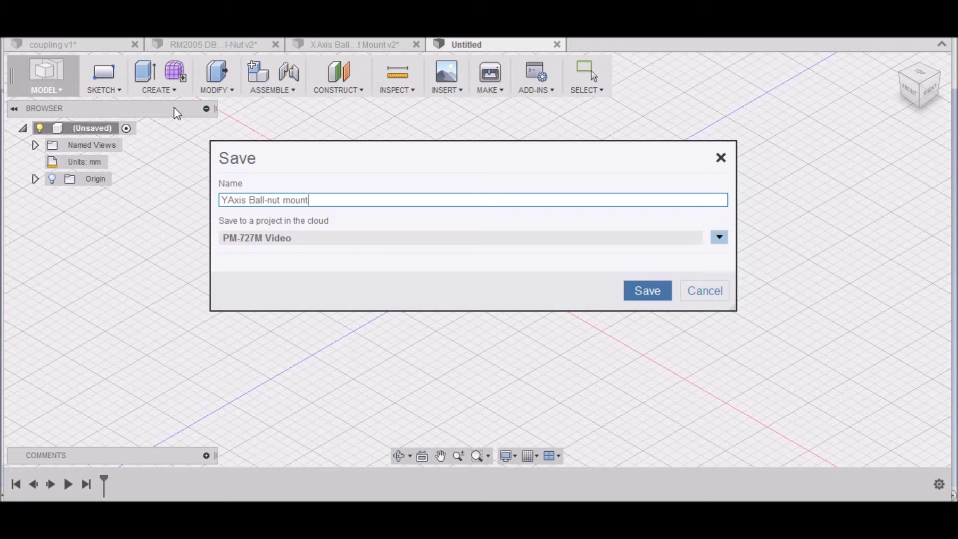
pyautogui.click(647, 290)
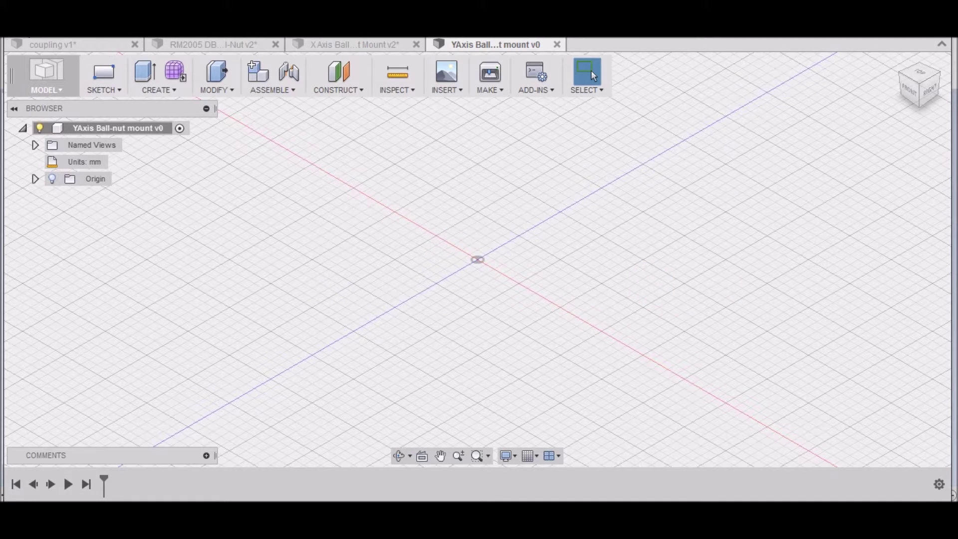
pyautogui.click(19, 37)
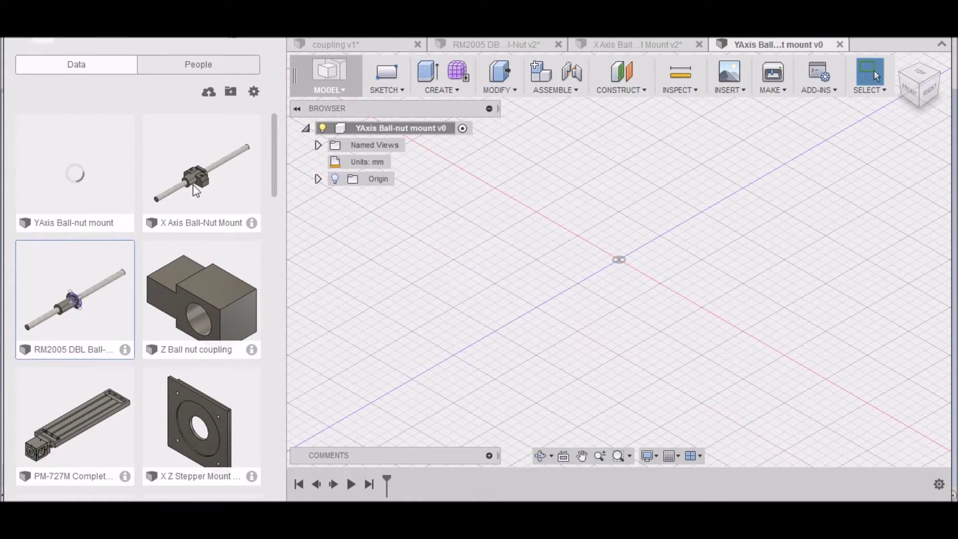
# Step: Insert the RM2005 DBL Ball-Nut design into the current design without moving it
pyautogui.rightClick(75, 308)
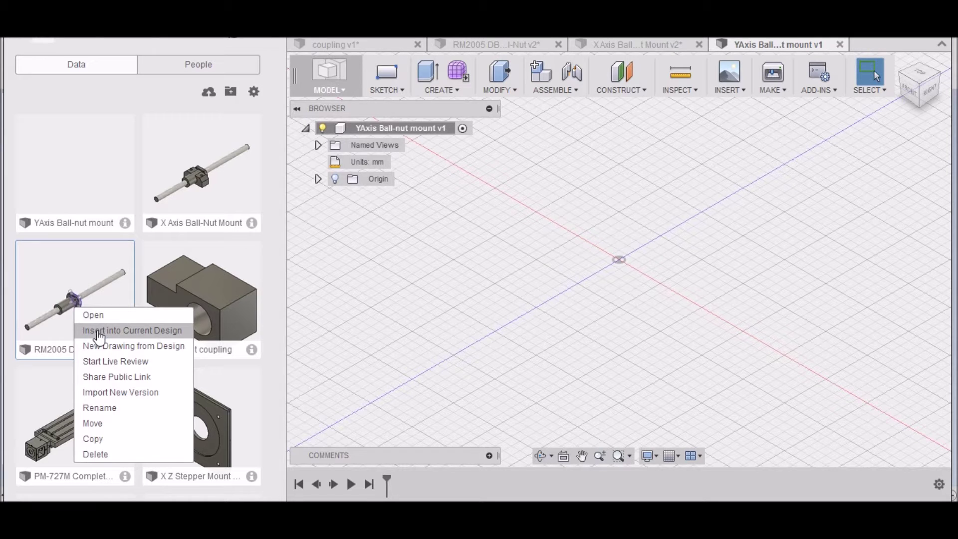
pyautogui.click(99, 332)
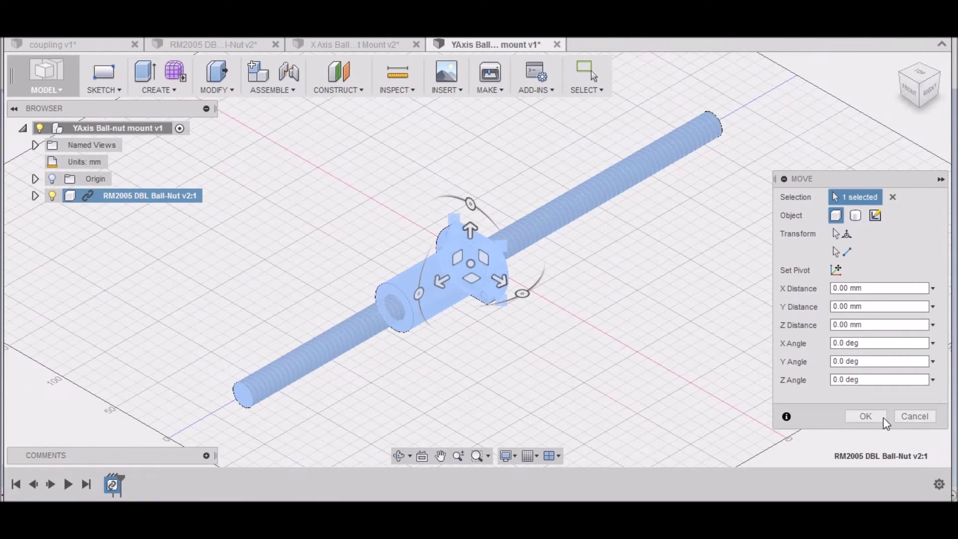
pyautogui.click(882, 417)
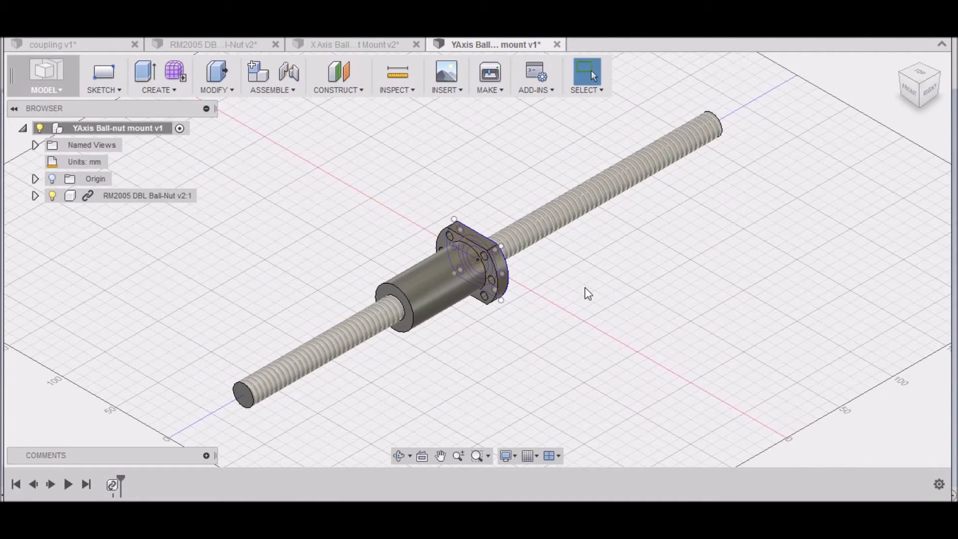
pyautogui.rightClick(120, 194)
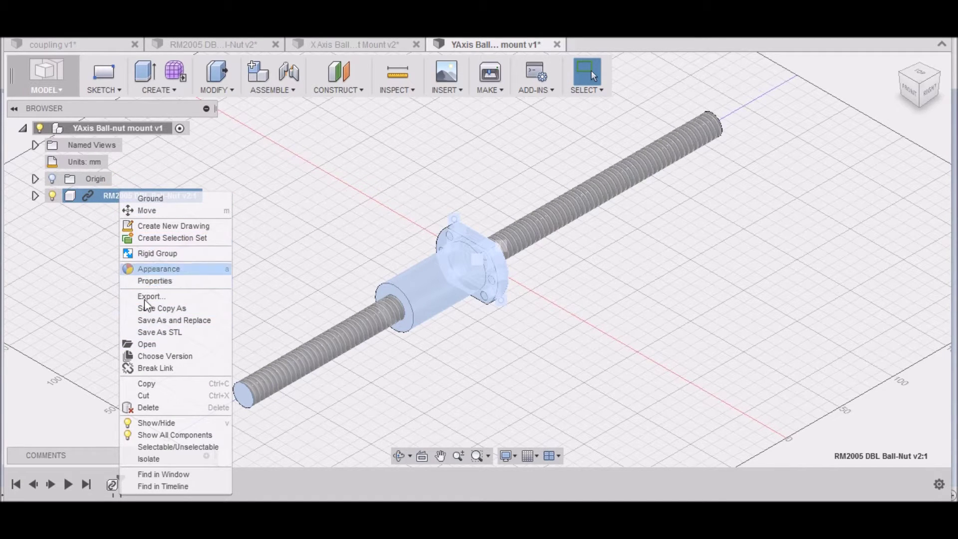
# Step: Break the RM2005 component's link and hide its bodies, viewing the flange sketch from the front
pyautogui.click(160, 370)
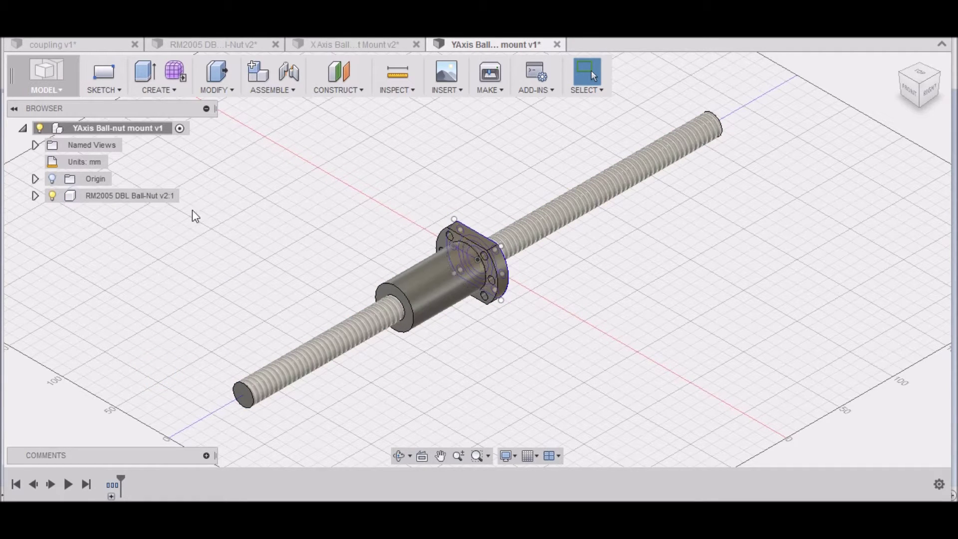
pyautogui.click(36, 196)
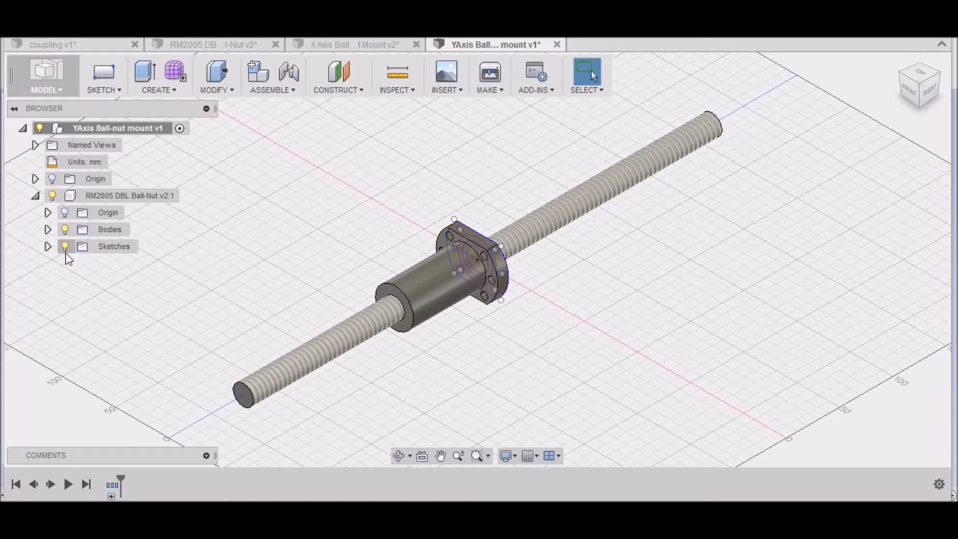
pyautogui.click(65, 230)
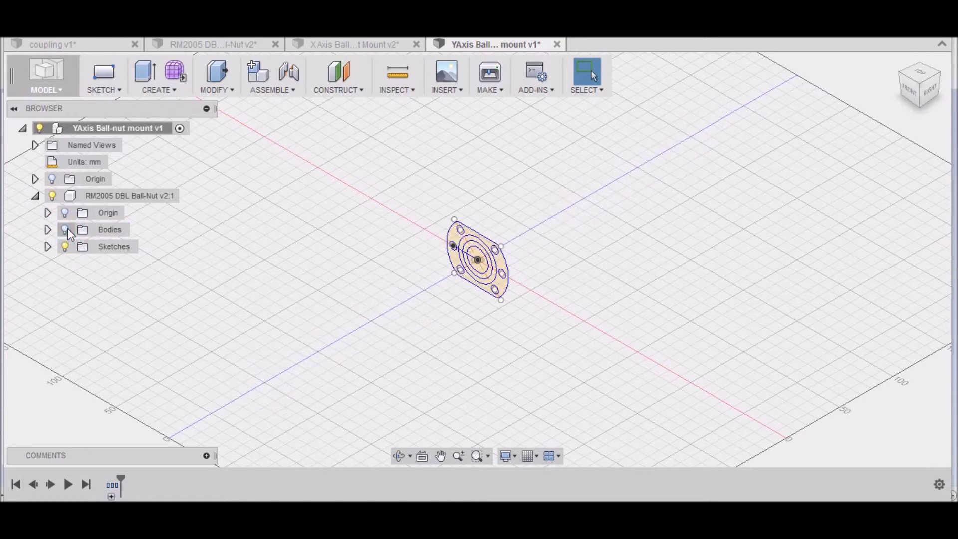
pyautogui.click(912, 95)
pyautogui.scroll(5, 462, 251)
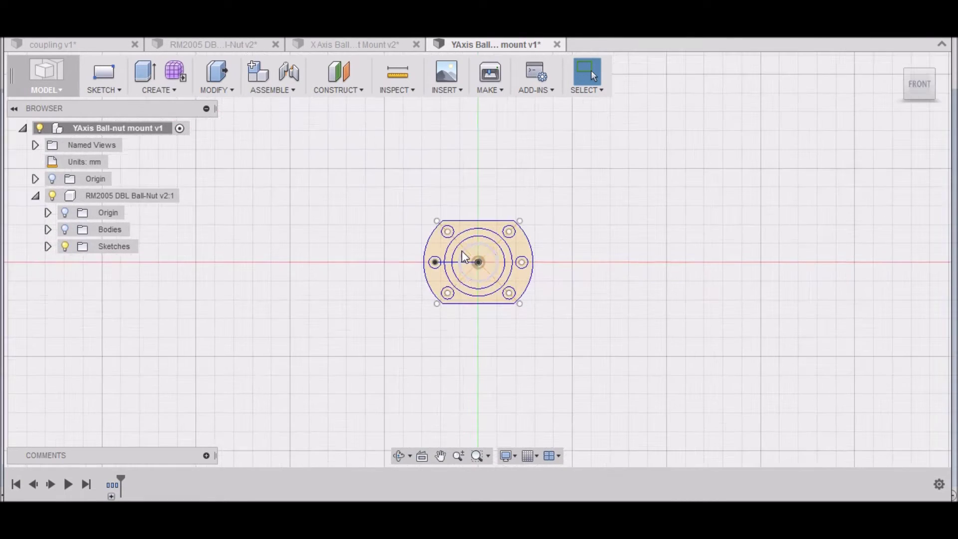
pyautogui.scroll(3, 631, 278)
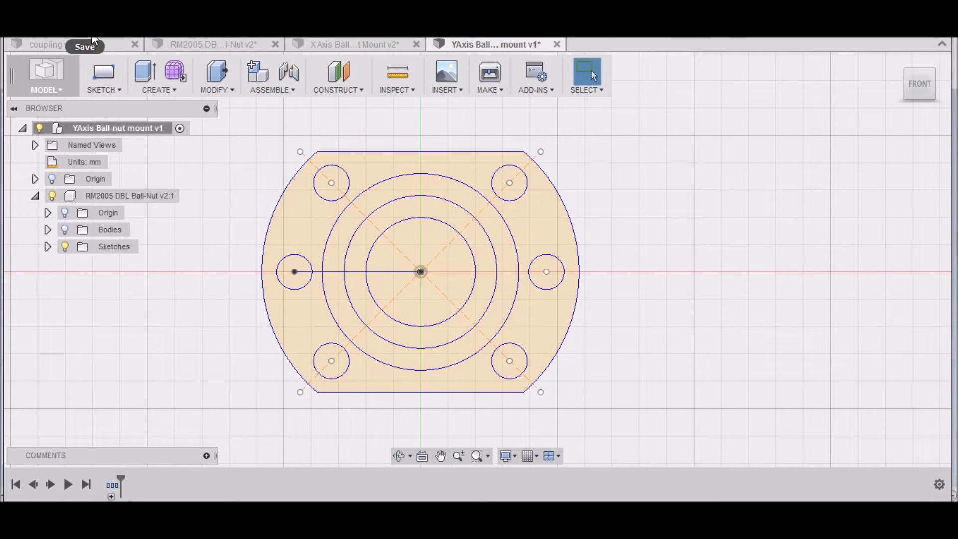
pyautogui.click(113, 92)
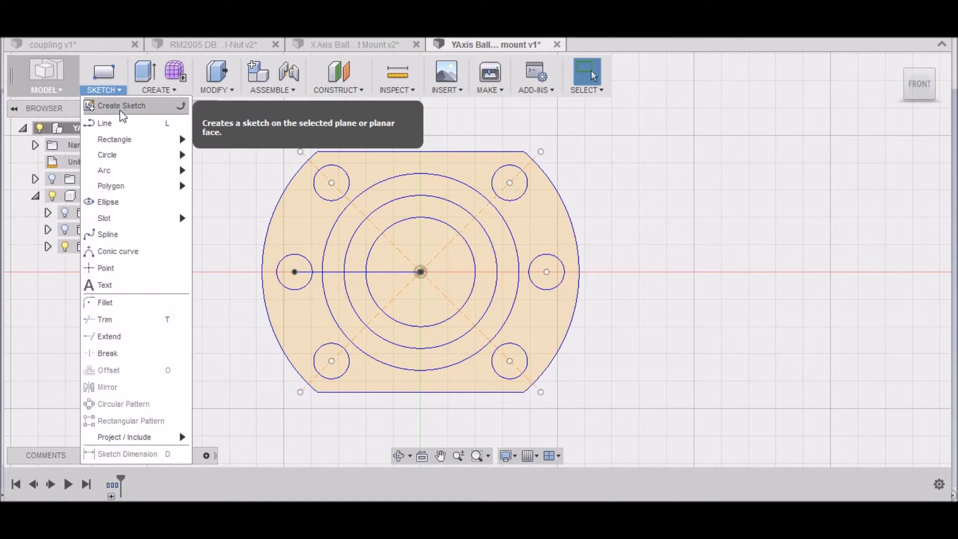
# Step: Create a new sketch on the front (XZ) origin plane over the flange outline
pyautogui.click(120, 105)
pyautogui.click(368, 194)
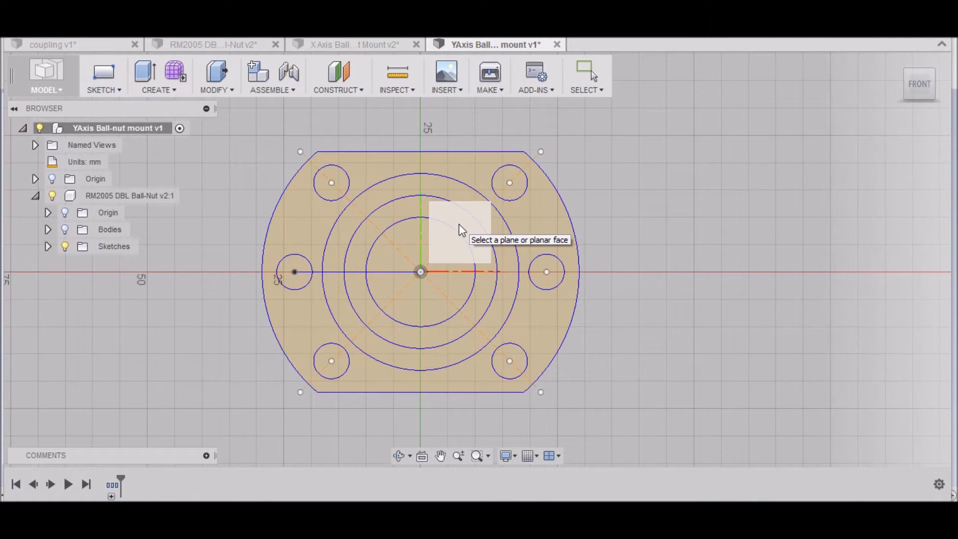
pyautogui.click(460, 229)
pyautogui.moveTo(478, 259)
pyautogui.keyDown('shift'); pyautogui.mouseDown(button='middle')
pyautogui.moveTo(447, 172)
pyautogui.moveTo(460, 235)
pyautogui.mouseUp(button='middle'); pyautogui.keyUp('shift')
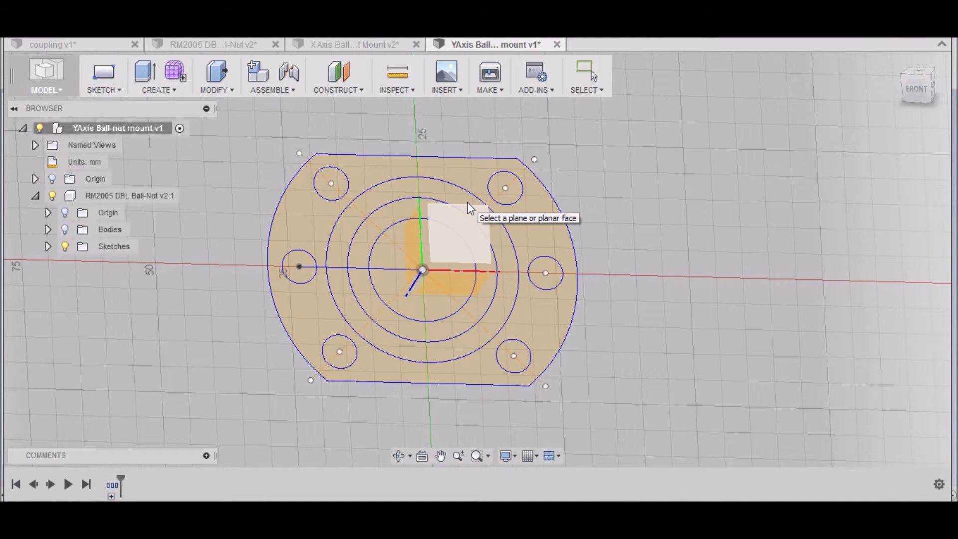
pyautogui.click(469, 206)
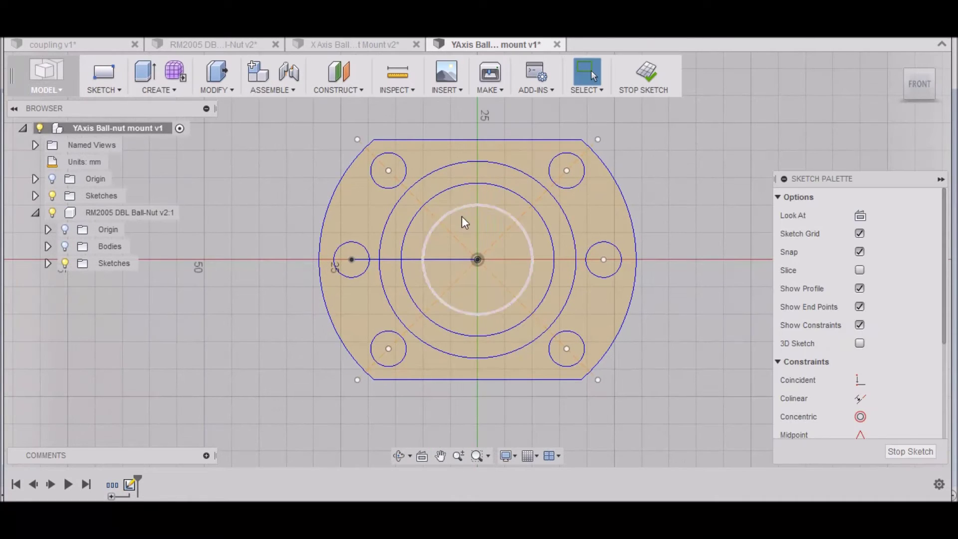
pyautogui.scroll(-3, 333, 260)
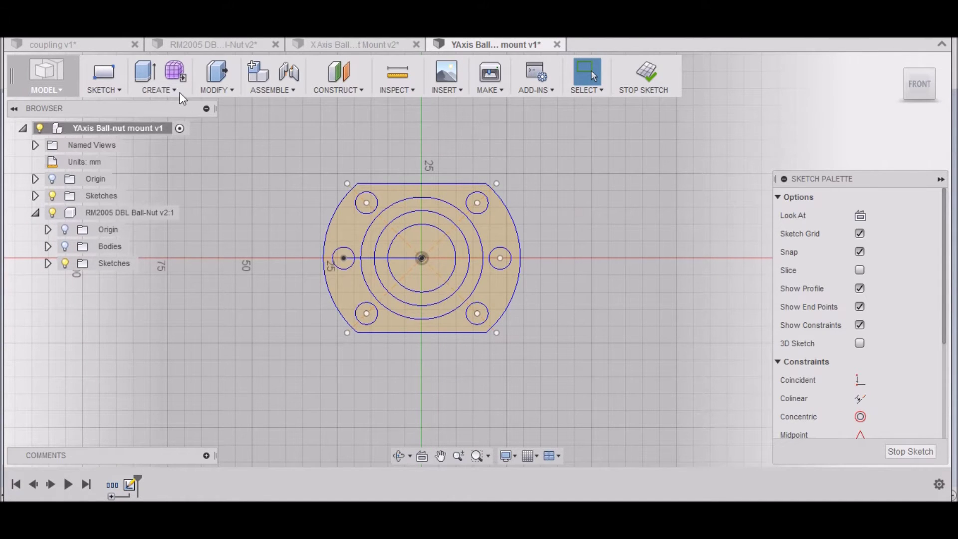
pyautogui.click(112, 89)
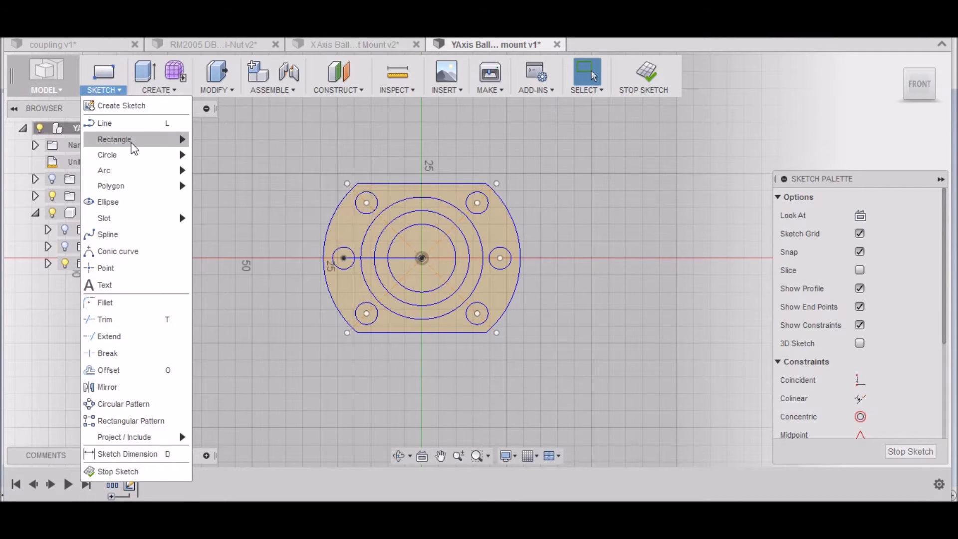
# Step: Draw a 60 × 56.8 mm center rectangle centred on the origin
pyautogui.moveTo(134, 145)
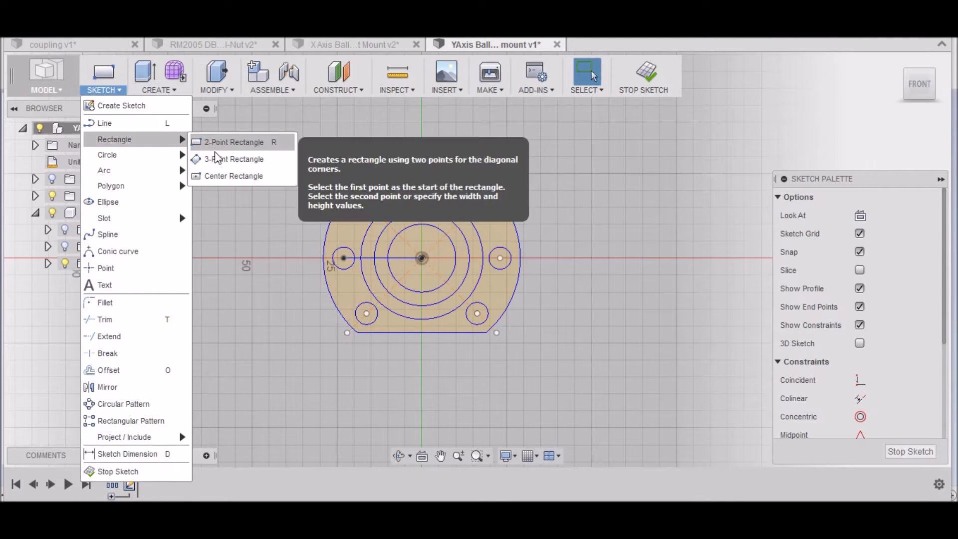
pyautogui.click(222, 178)
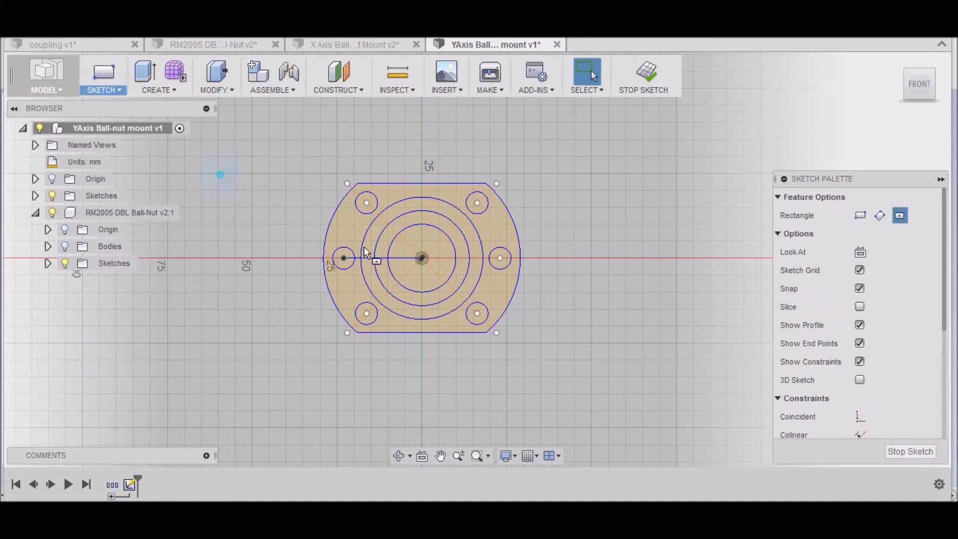
pyautogui.click(422, 259)
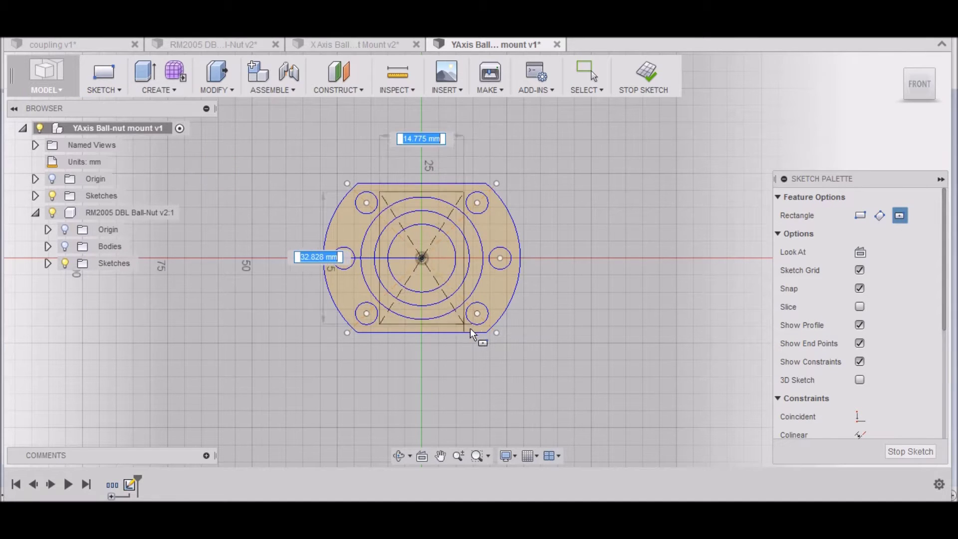
pyautogui.write('44')
pyautogui.press('Tab')
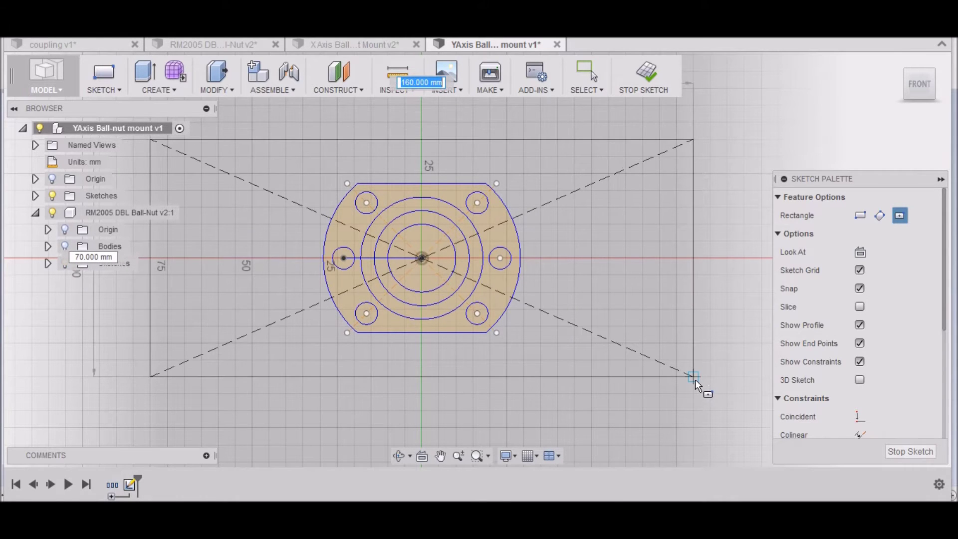
pyautogui.write('60')
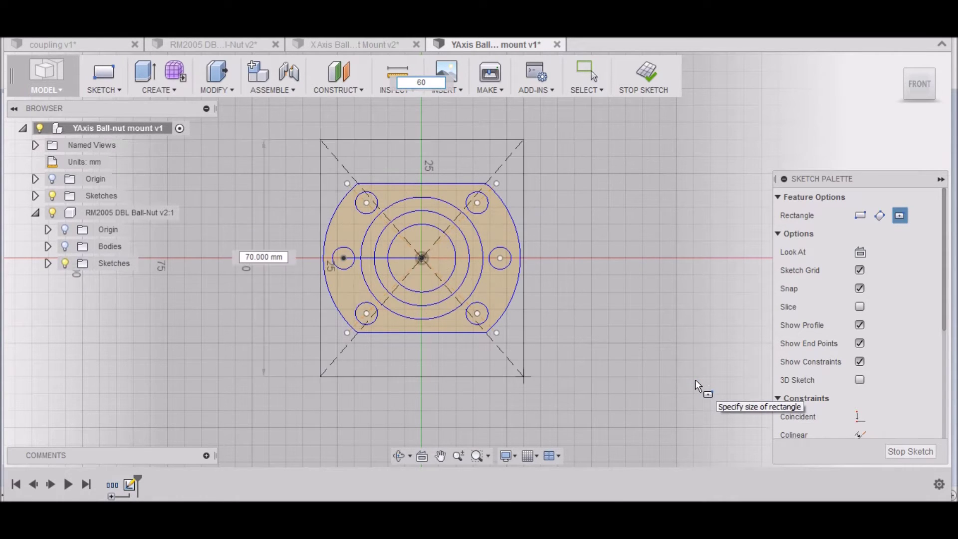
pyautogui.press('Tab')
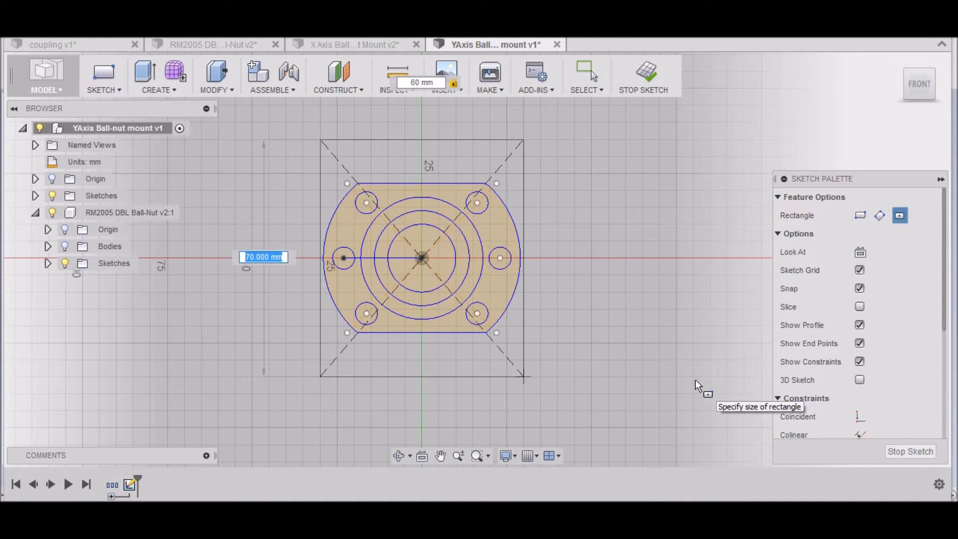
pyautogui.write('56.8')
pyautogui.press('Tab')
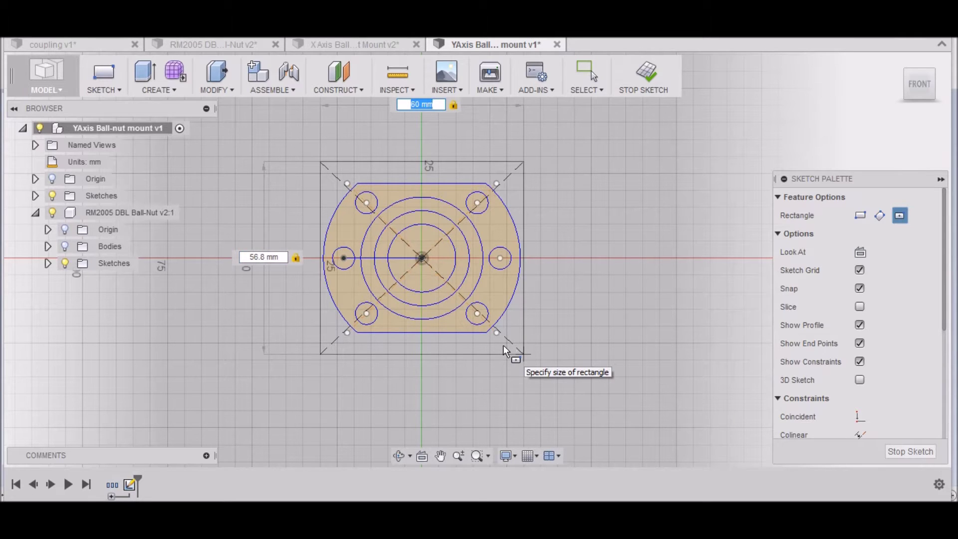
pyautogui.press('Return')
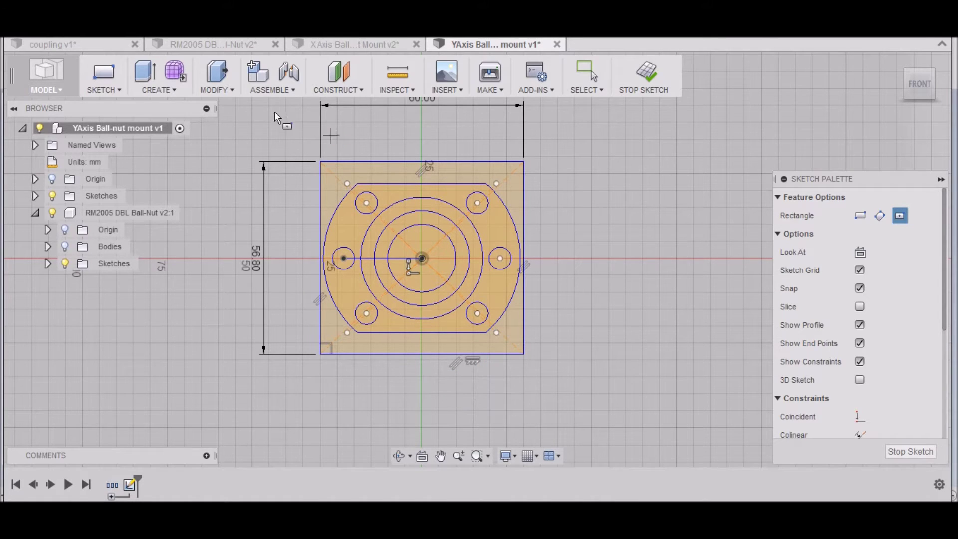
# Step: Draw 6 mm diameter circles on the left and right bolt holes
pyautogui.press('c')
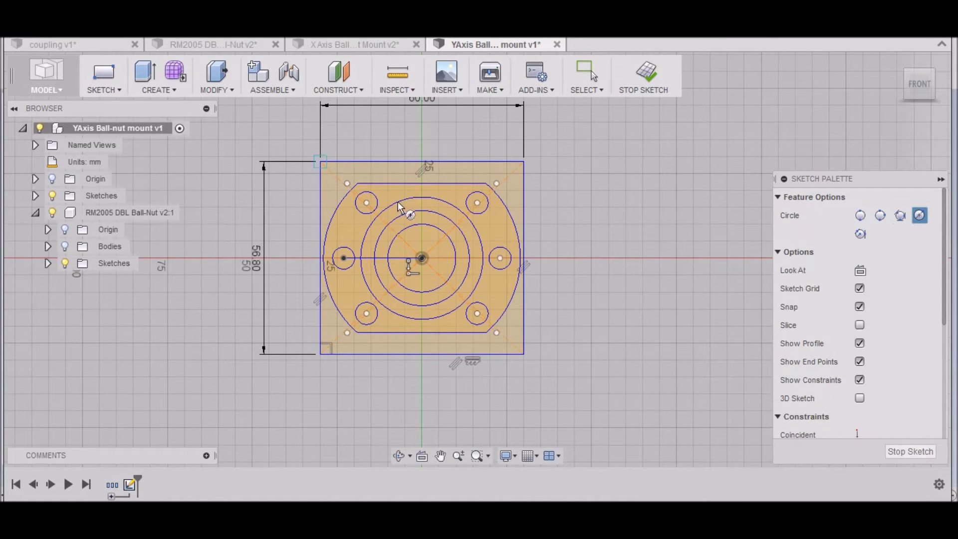
pyautogui.click(422, 258)
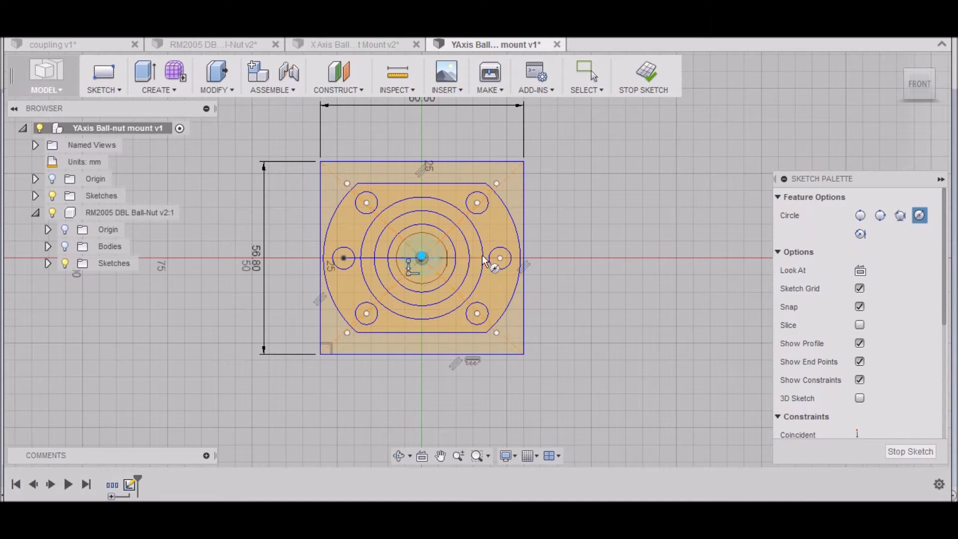
pyautogui.press('Escape')
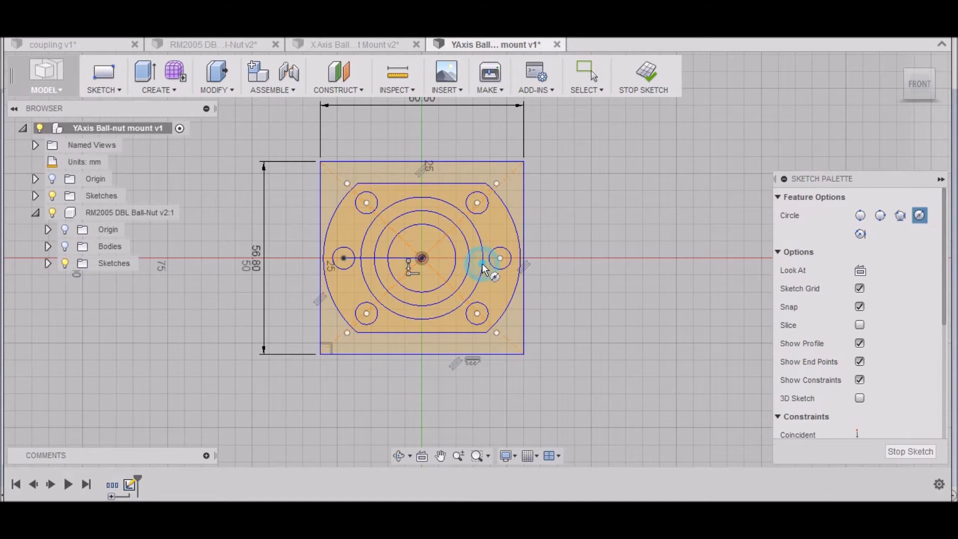
pyautogui.click(344, 259)
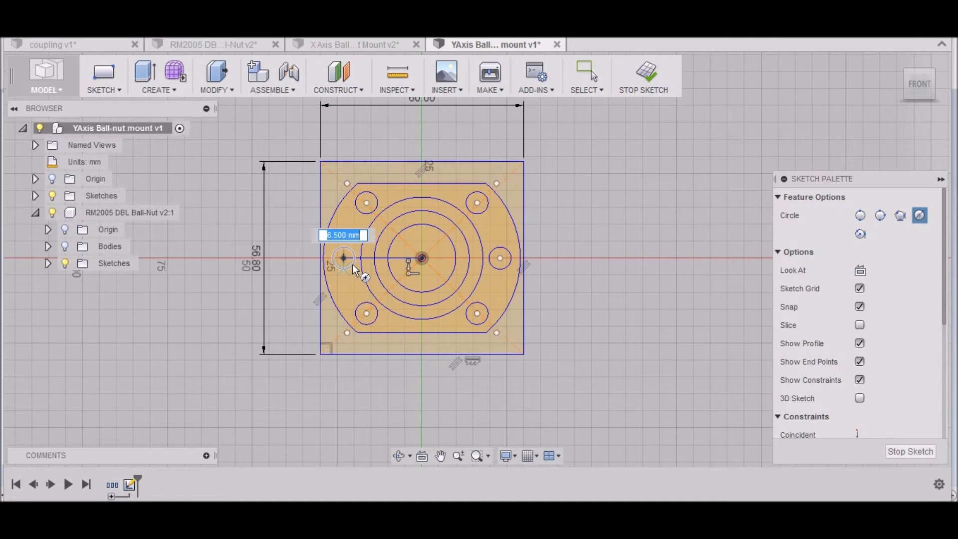
pyautogui.write('6')
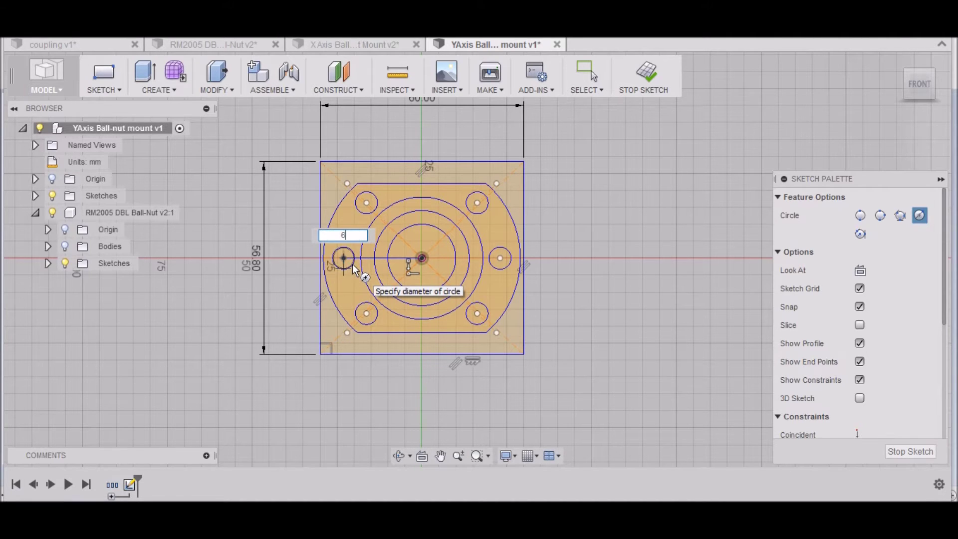
pyautogui.press('Return')
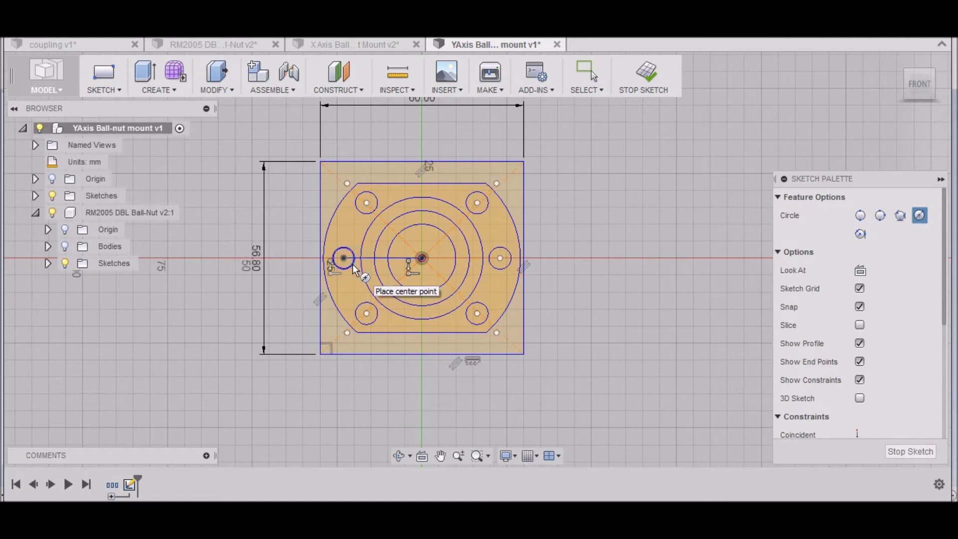
pyautogui.click(501, 260)
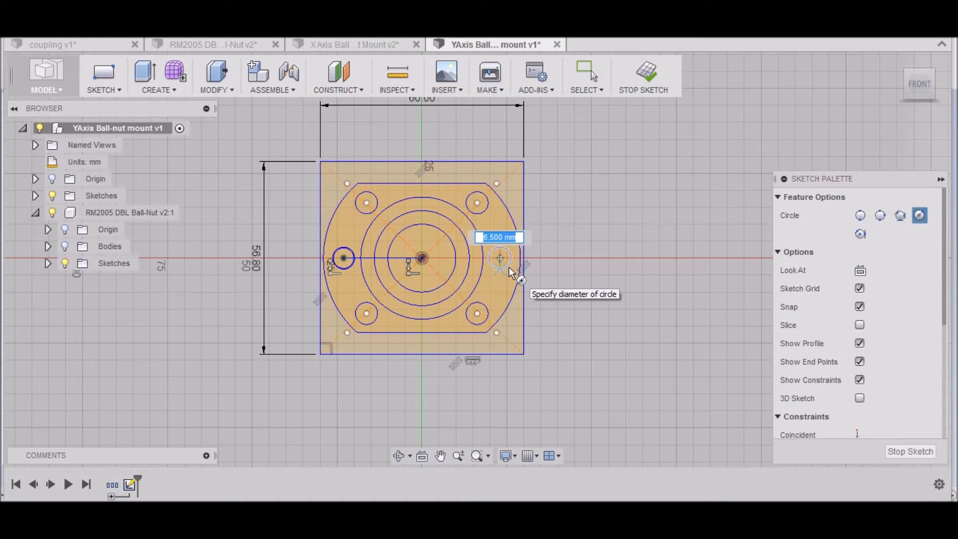
pyautogui.write('6')
pyautogui.press('Return')
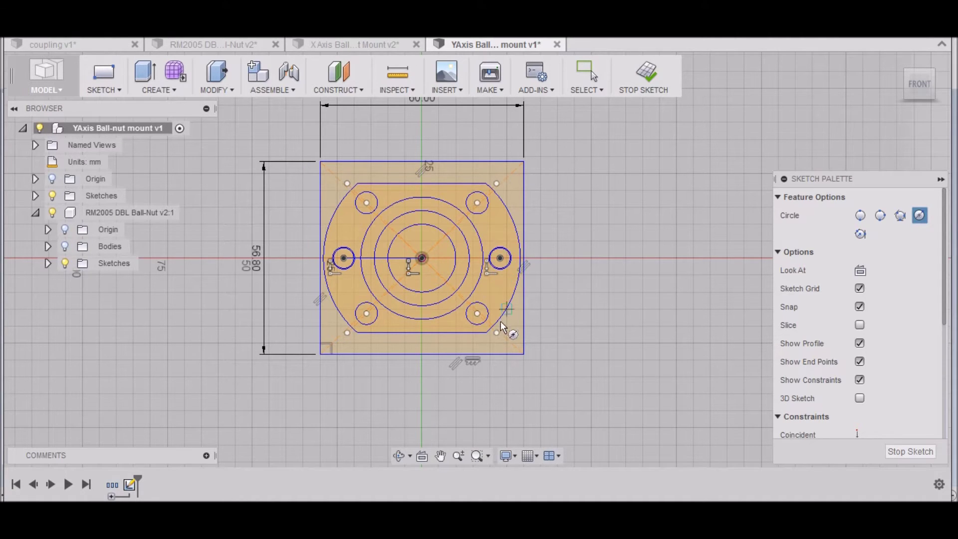
# Step: Add 6 mm diameter circles on the lower-right and lower-left bolt holes
pyautogui.click(478, 314)
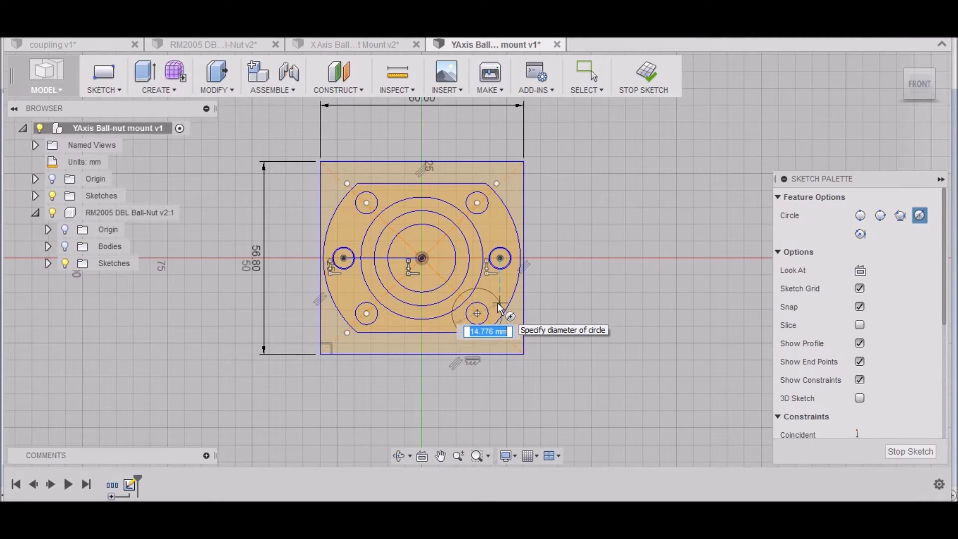
pyautogui.write('6')
pyautogui.press('Return')
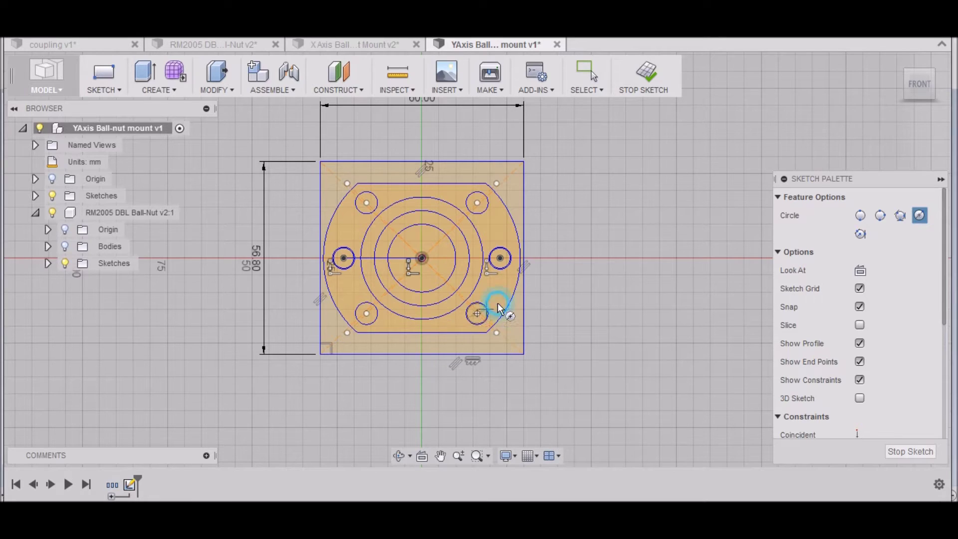
pyautogui.click(368, 316)
pyautogui.write('6')
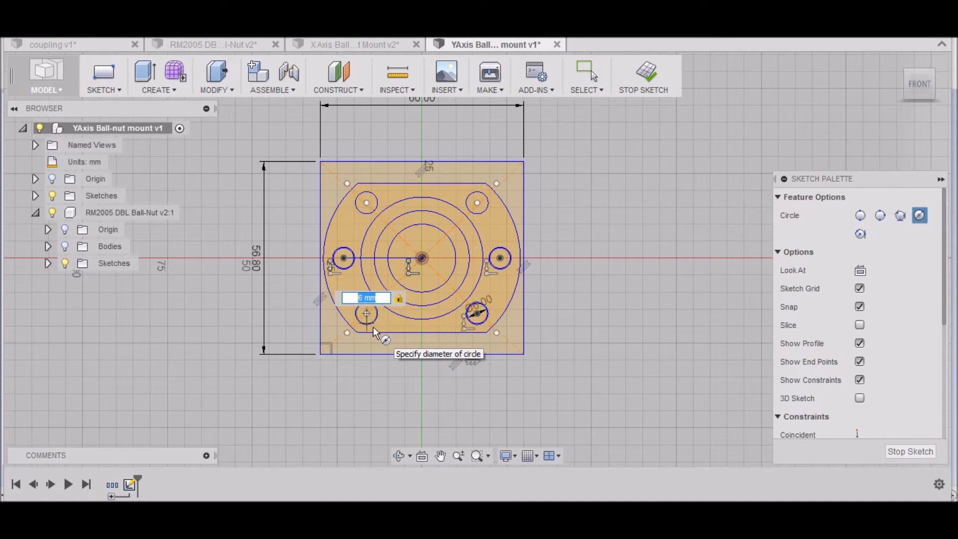
pyautogui.press('Return')
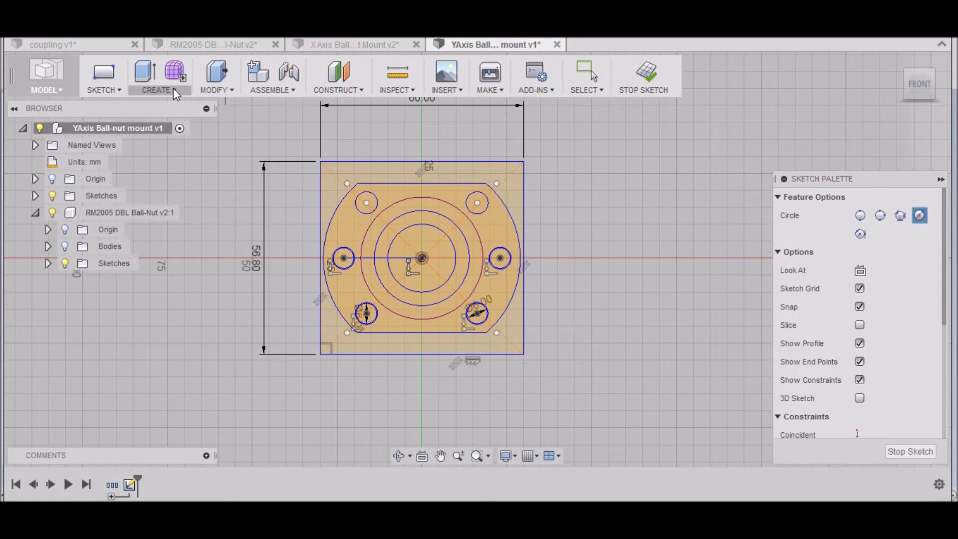
pyautogui.click(112, 86)
# Step: Draw an 11 × 14 mm two-point rectangle at the plate's top-left corner
pyautogui.moveTo(155, 141)
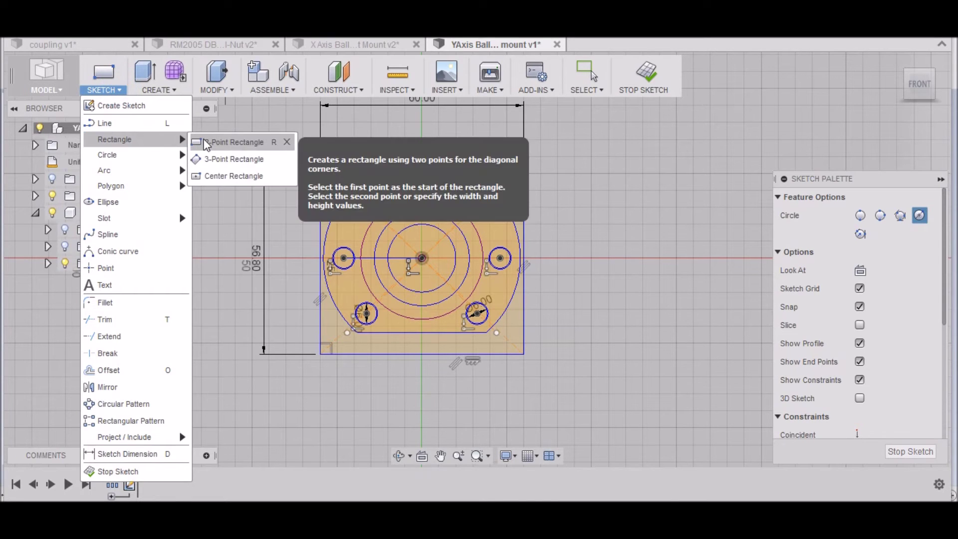
pyautogui.click(207, 141)
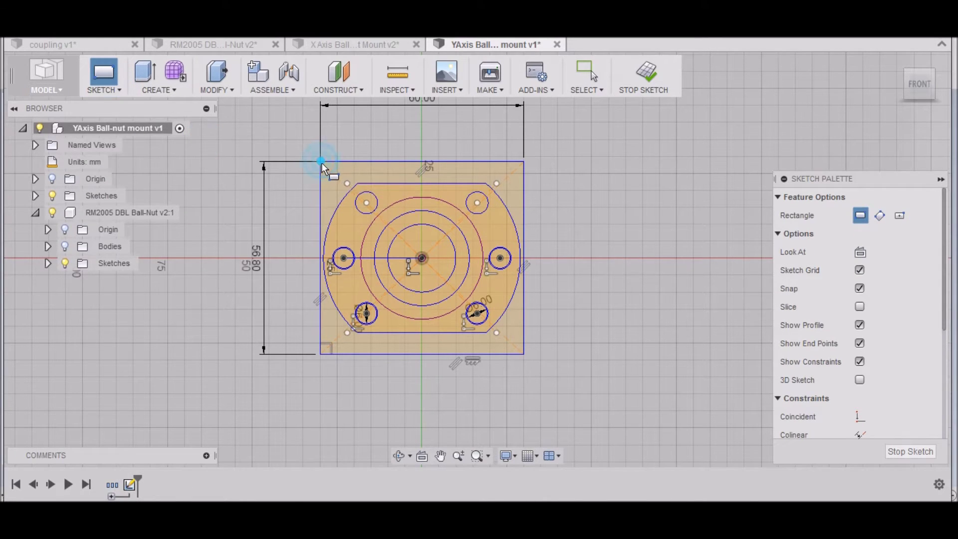
pyautogui.click(321, 161)
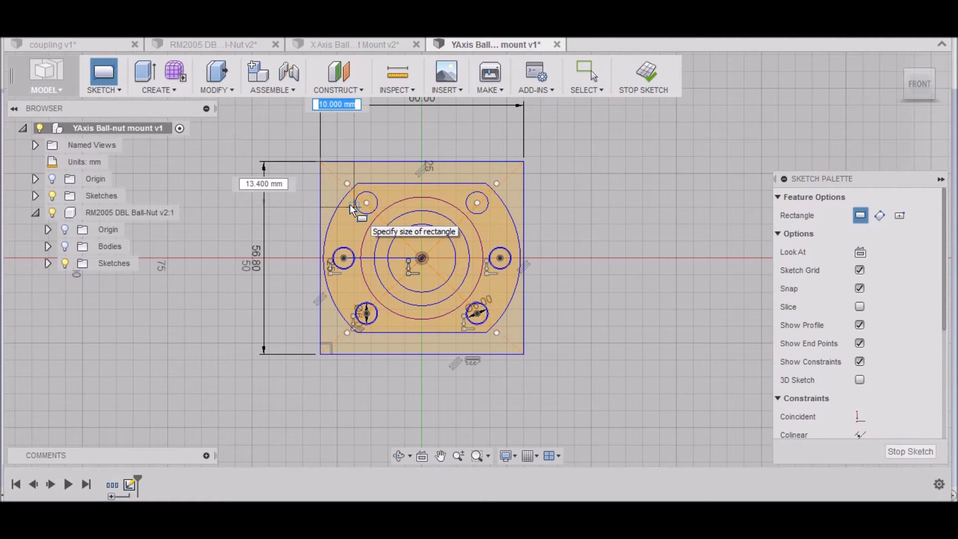
pyautogui.write('11')
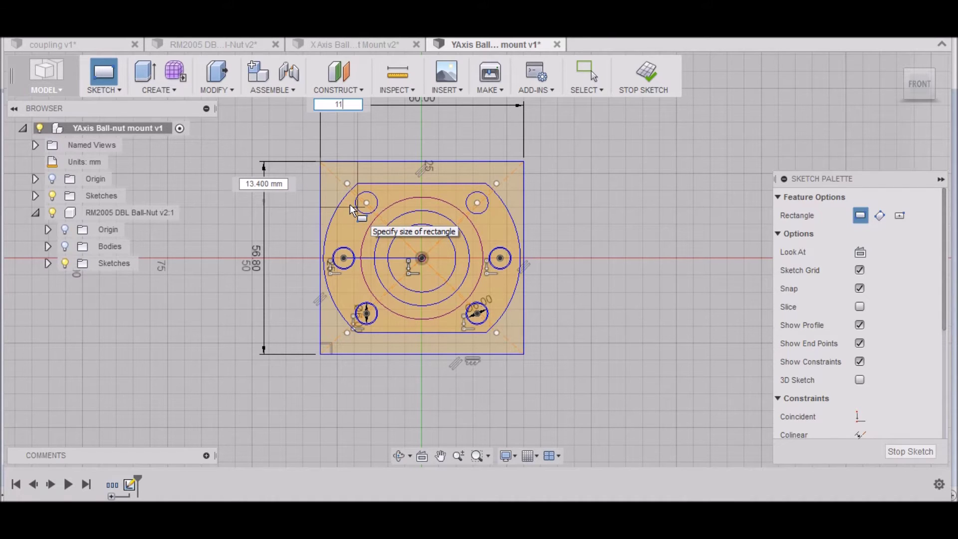
pyautogui.press('Tab')
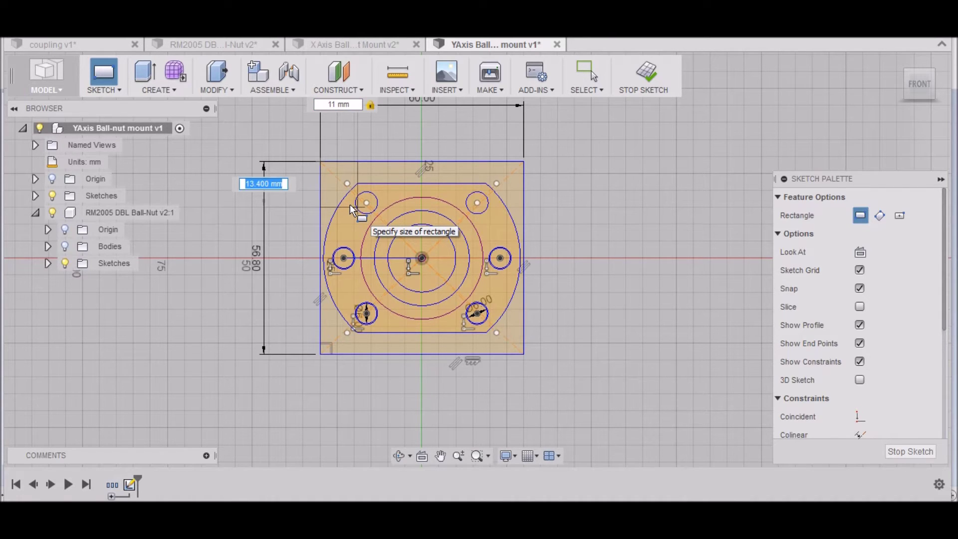
pyautogui.write('14')
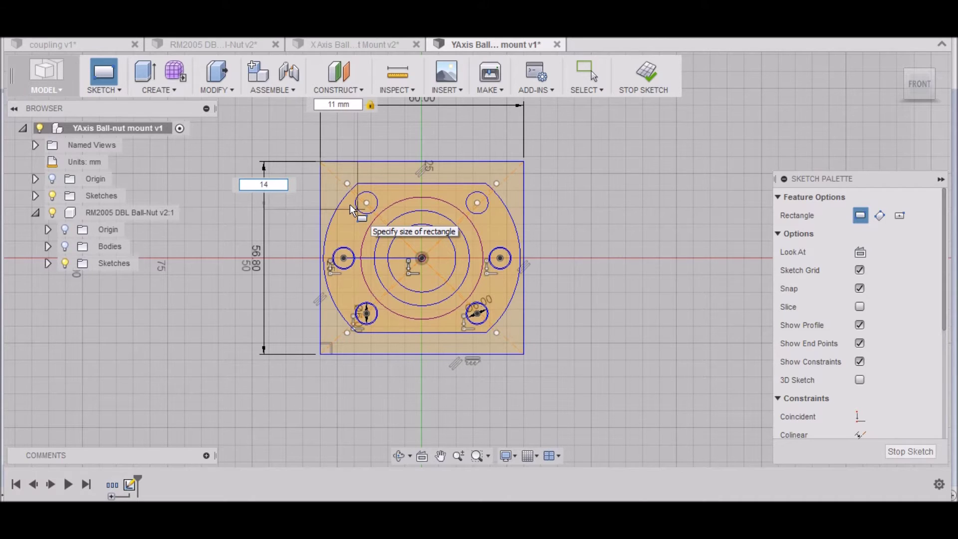
pyautogui.press('Return')
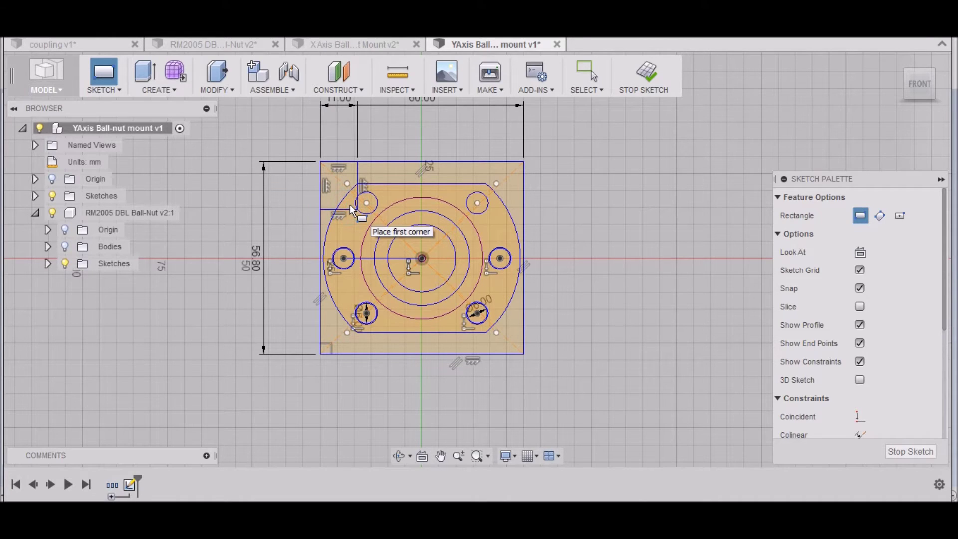
# Step: Draw a matching 11 × 14 mm rectangle at the plate's top-right corner
pyautogui.click(523, 161)
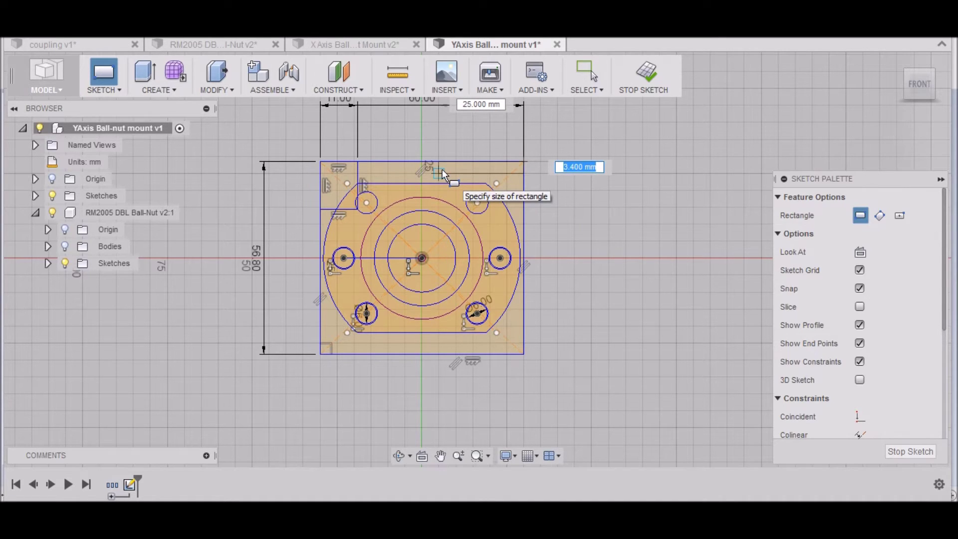
pyautogui.write('11')
pyautogui.press('Tab')
pyautogui.write('14')
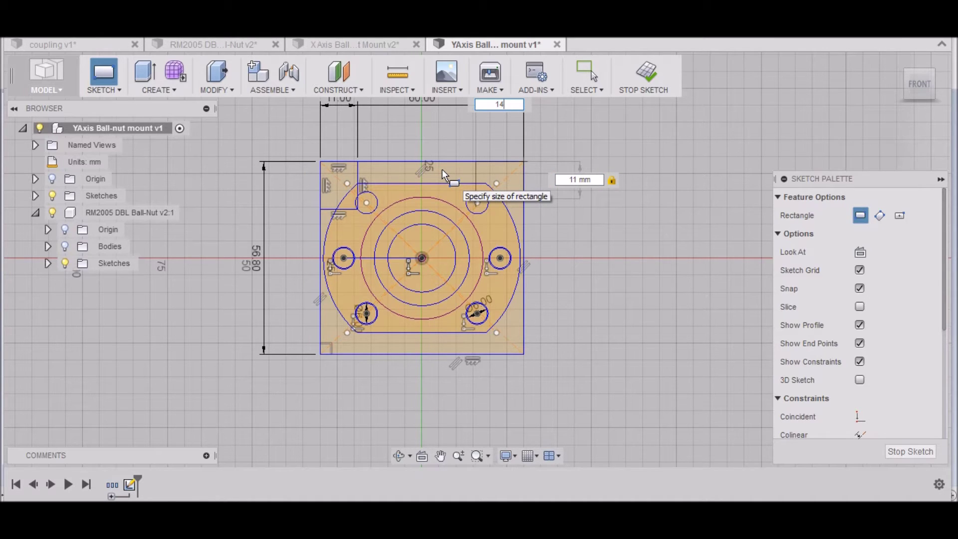
pyautogui.press('BackSpace')
pyautogui.write('1')
pyautogui.press('Tab')
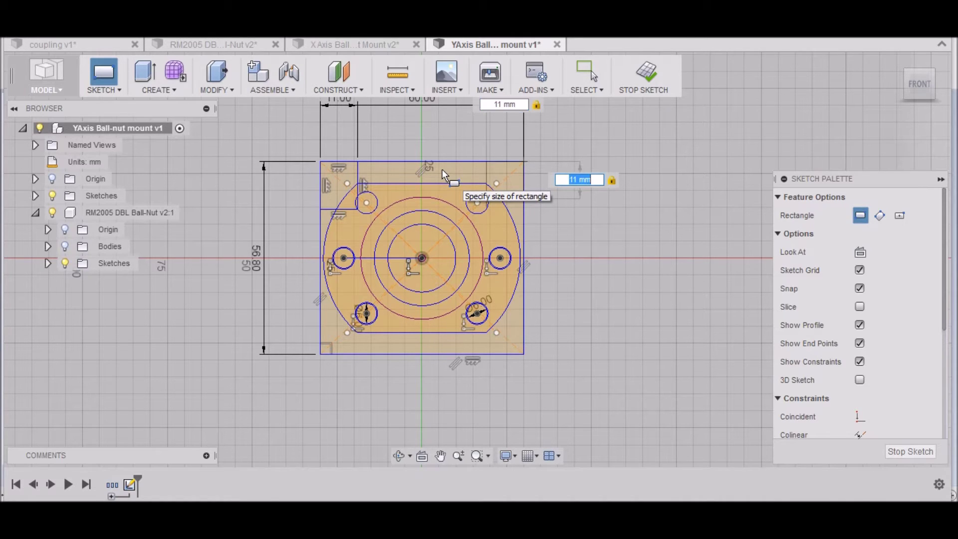
pyautogui.write('14')
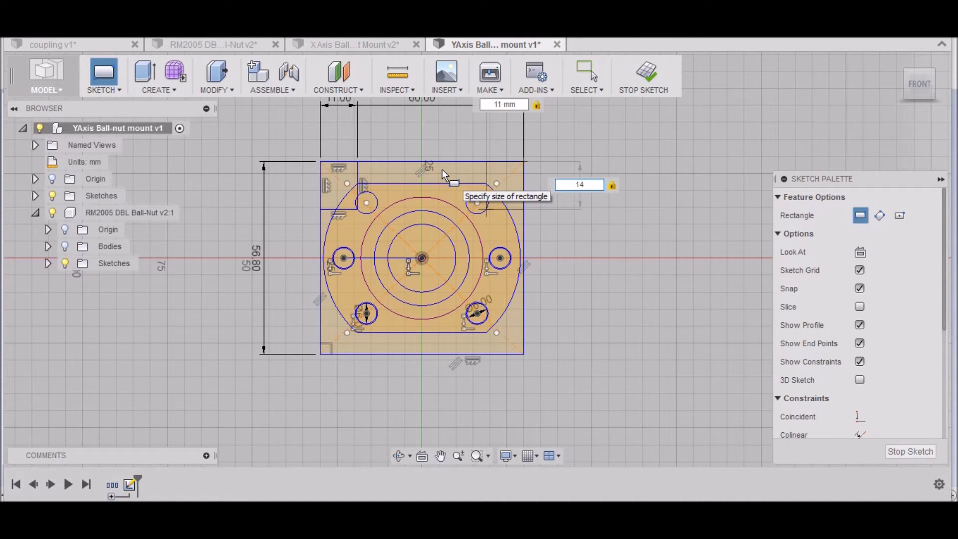
pyautogui.press('Return')
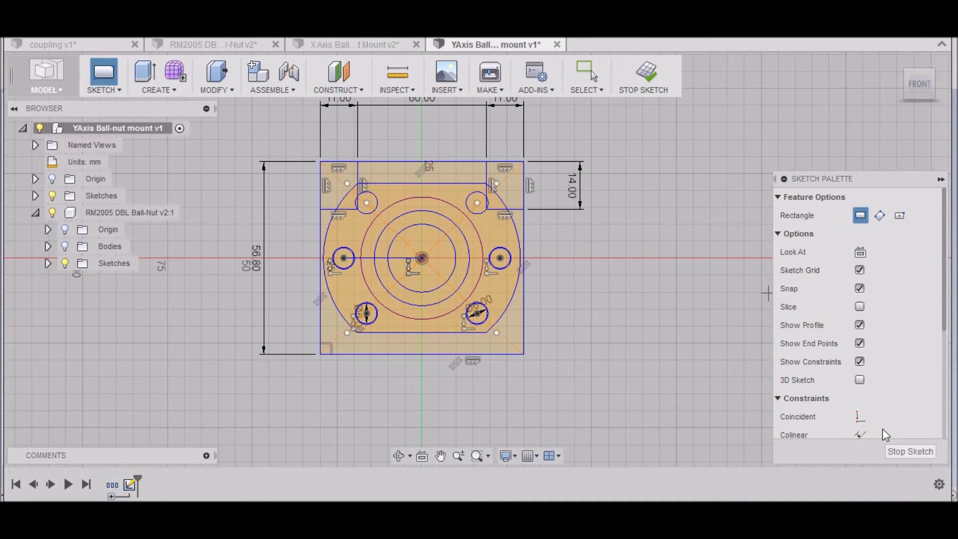
# Step: Finish the sketch, hide the RM2005 sketches, and return to the home isometric view
pyautogui.click(899, 451)
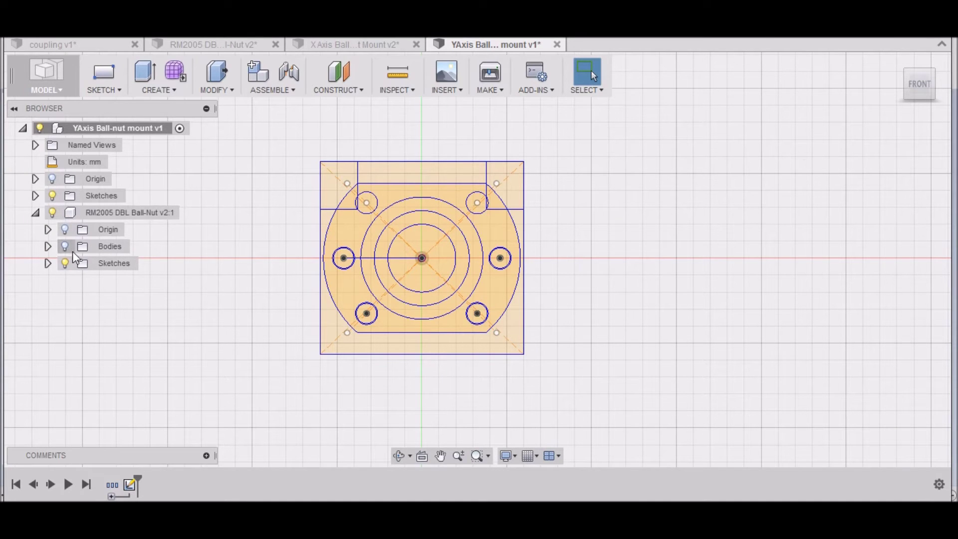
pyautogui.click(65, 263)
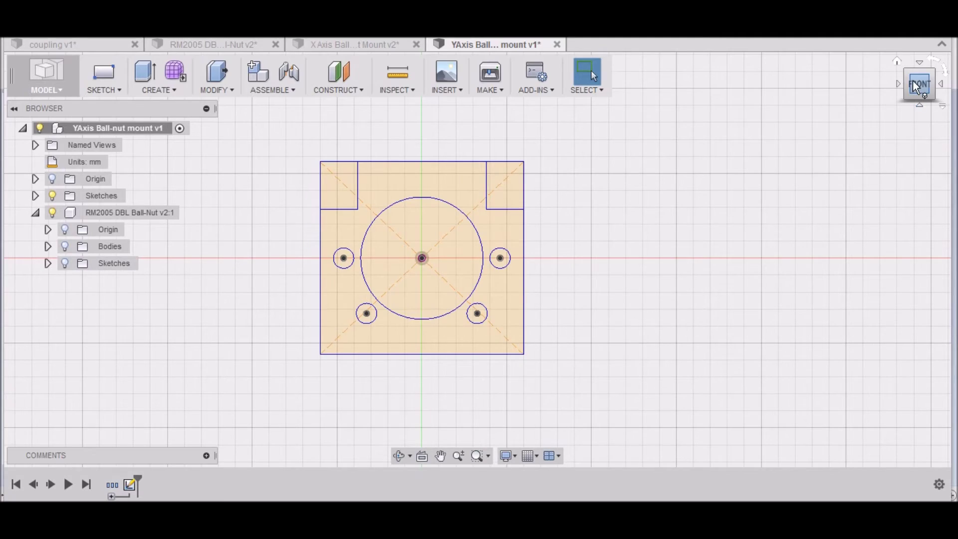
pyautogui.click(898, 61)
pyautogui.click(899, 63)
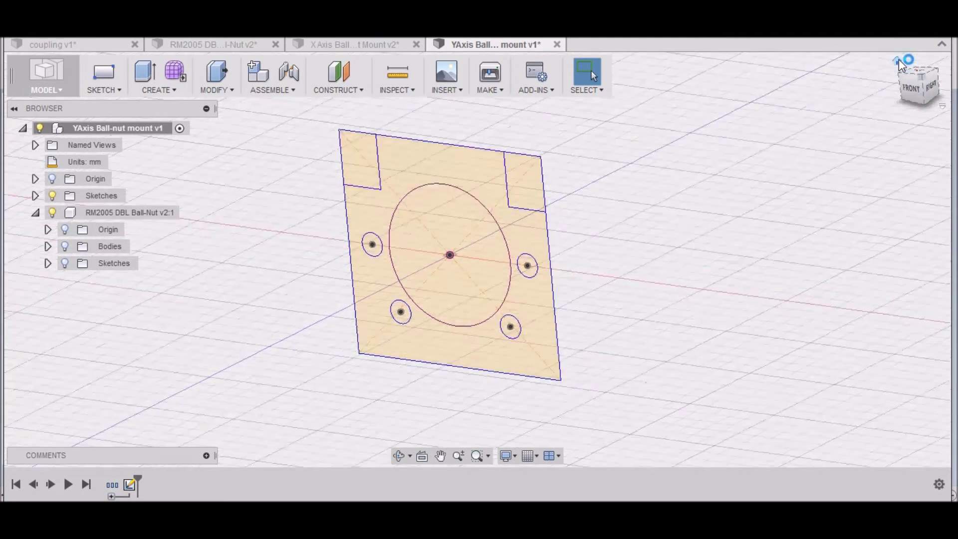
pyautogui.scroll(2, 648, 265)
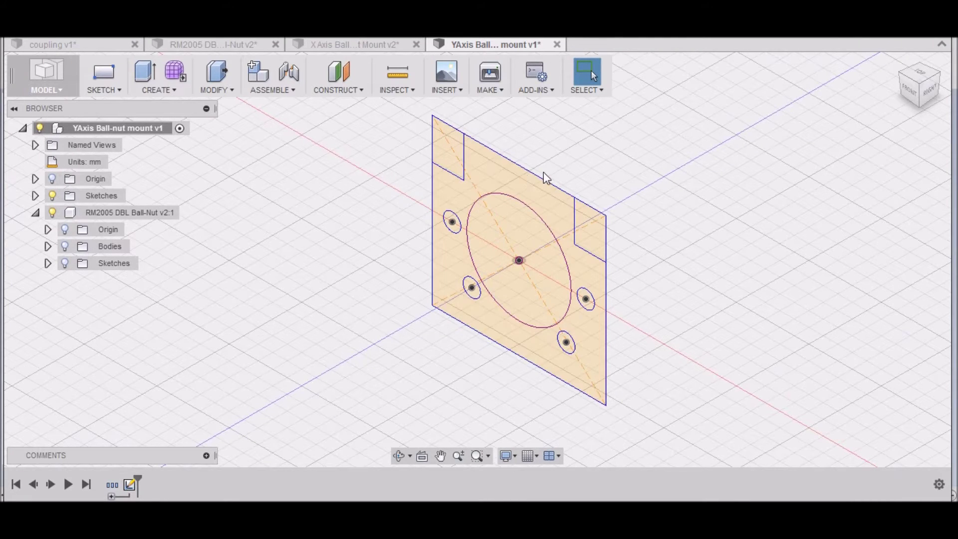
pyautogui.click(219, 90)
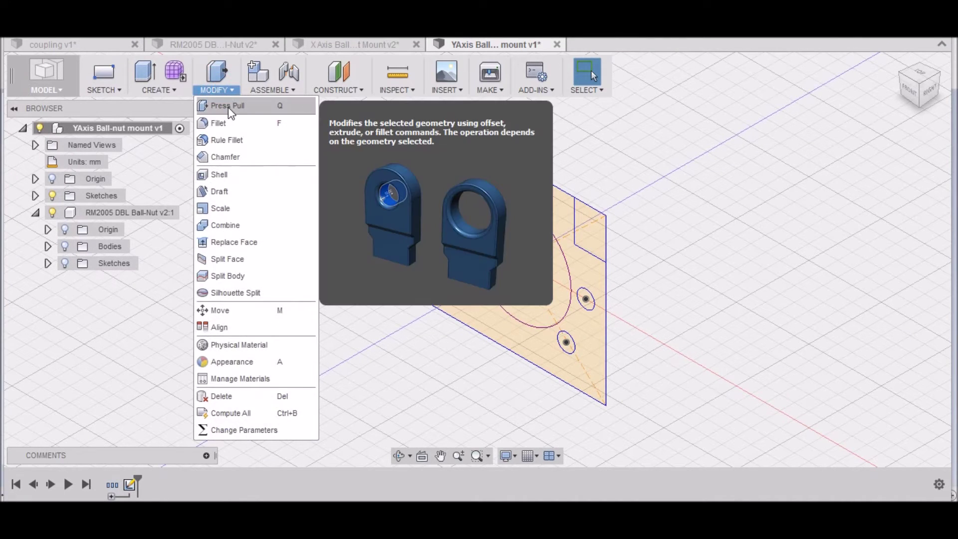
# Step: Press Pull the notched plate profile 32 mm into a solid block
pyautogui.click(225, 105)
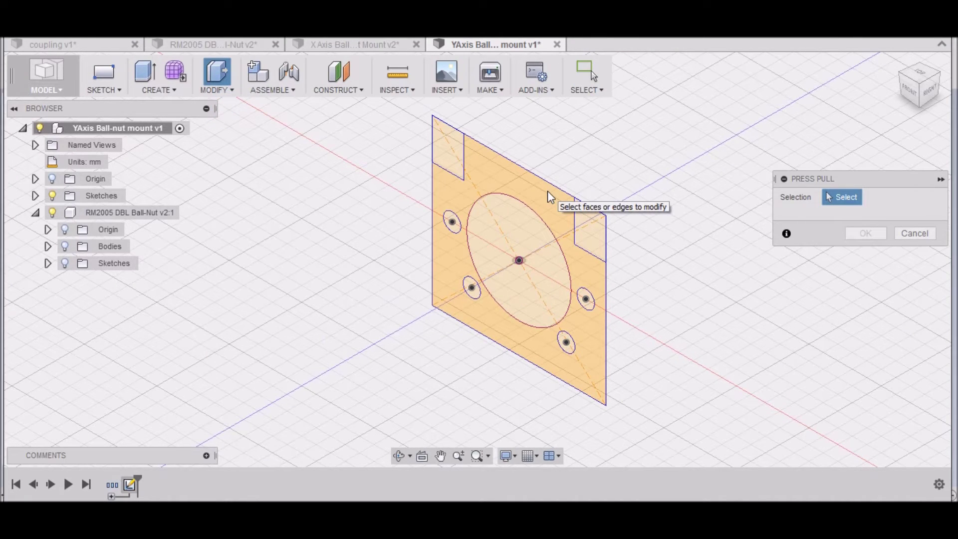
pyautogui.click(547, 192)
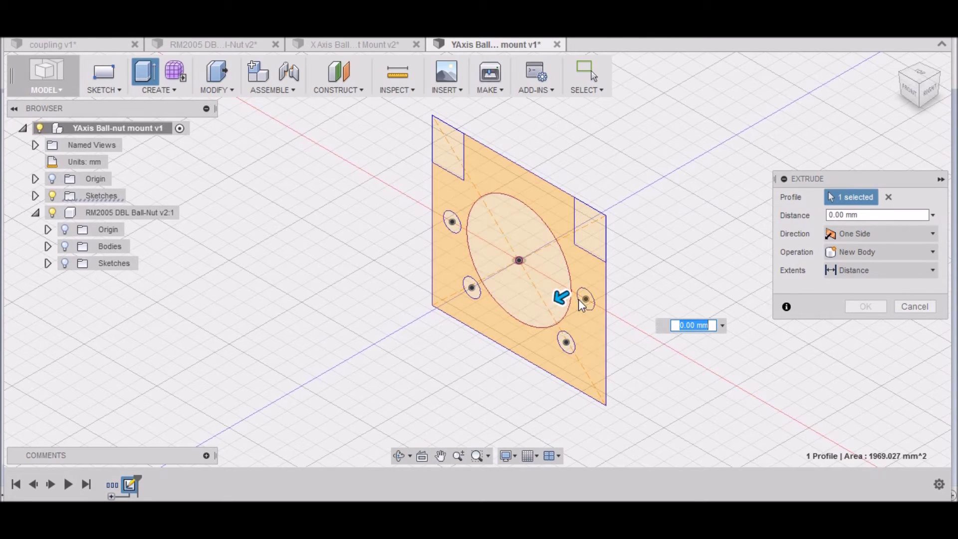
pyautogui.moveTo(564, 300); pyautogui.dragTo(495, 340)
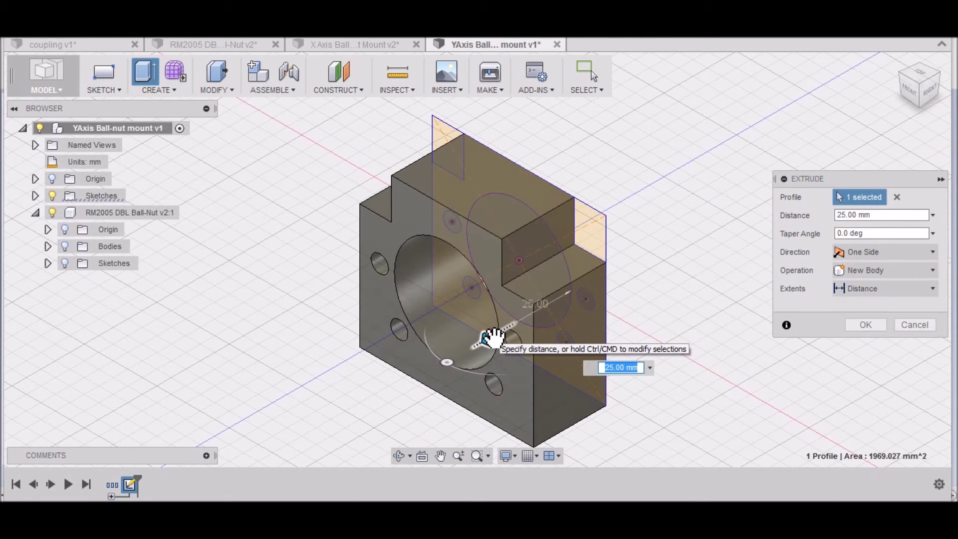
pyautogui.write('32')
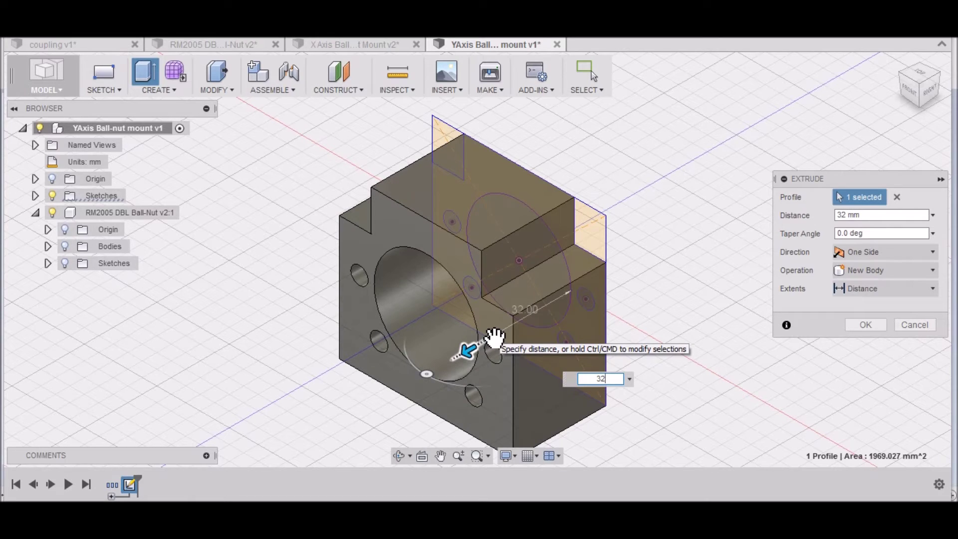
pyautogui.press('Return')
pyautogui.press('Return')
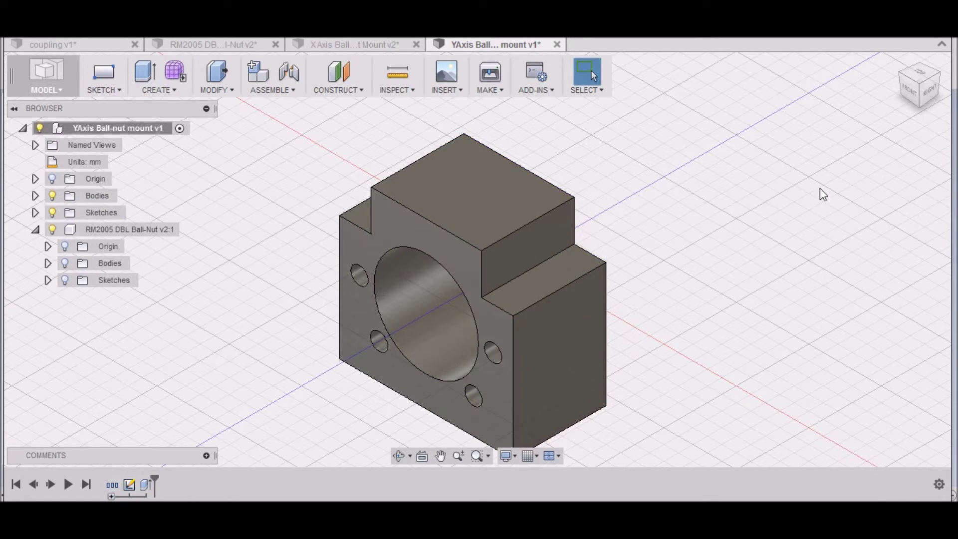
pyautogui.moveTo(911, 104); pyautogui.dragTo(759, 118)
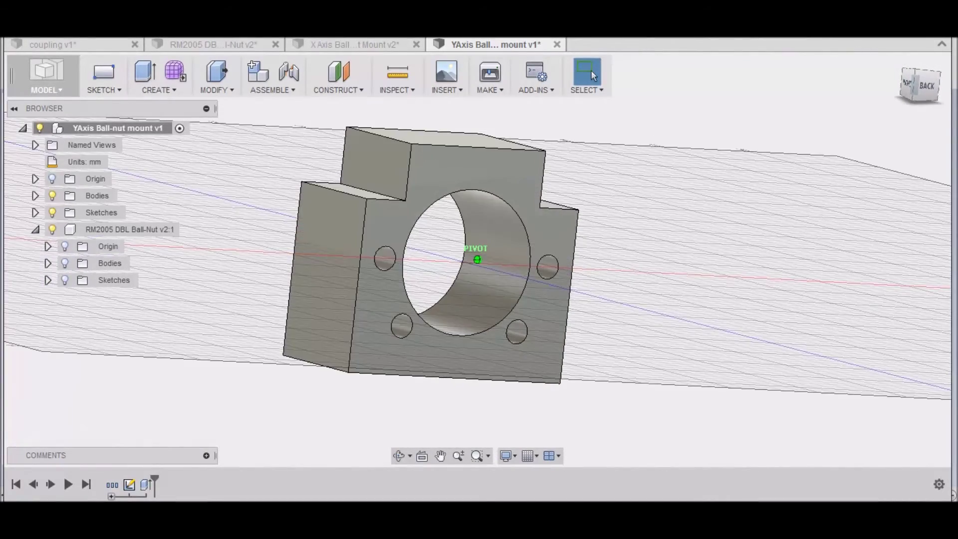
# Step: Thread the four small holes around the large bore as M6x1 class 6H, then return to the home view
pyautogui.click(159, 90)
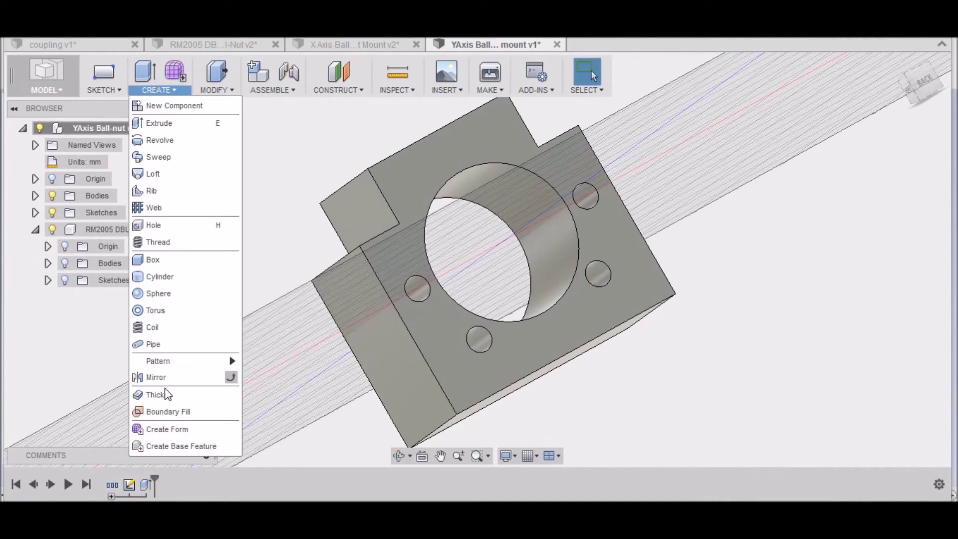
pyautogui.click(169, 242)
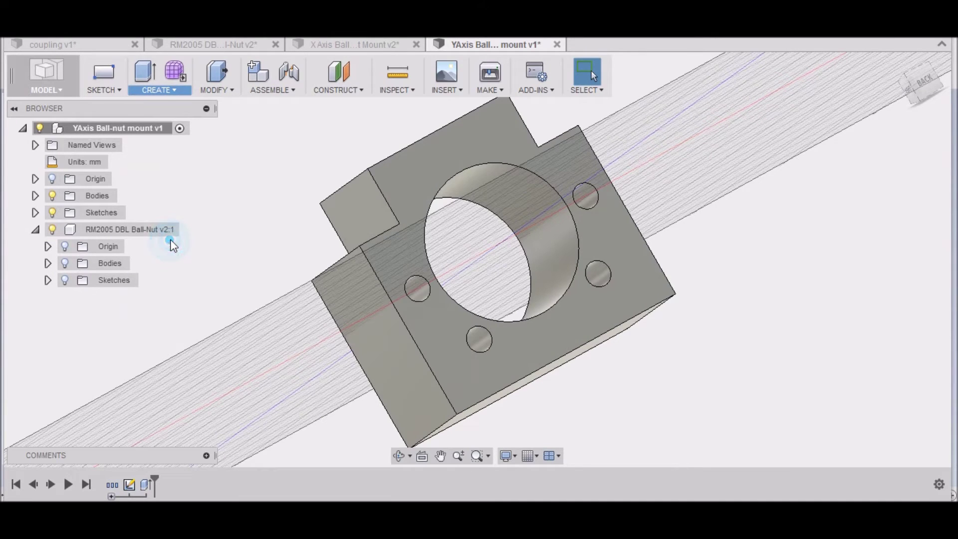
pyautogui.click(591, 199)
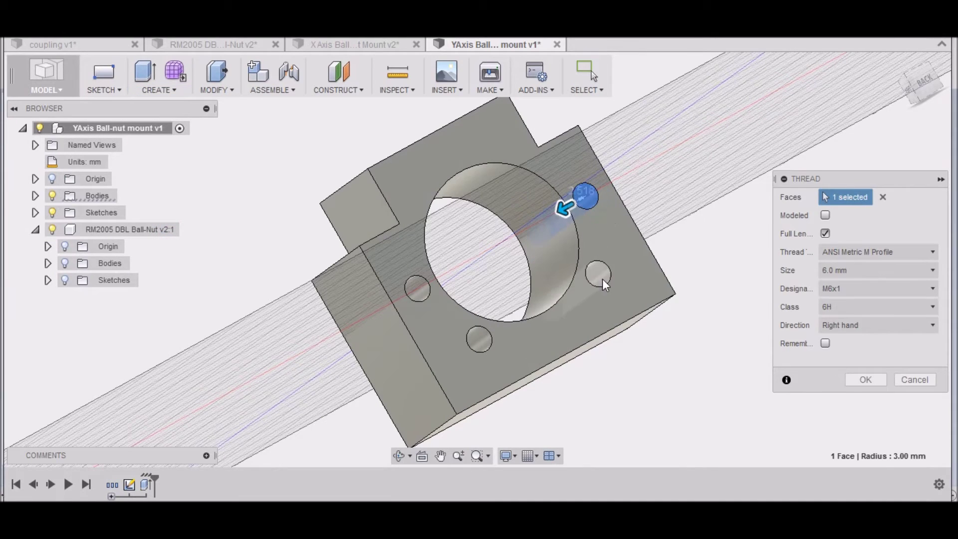
pyautogui.click(600, 272)
pyautogui.click(476, 339)
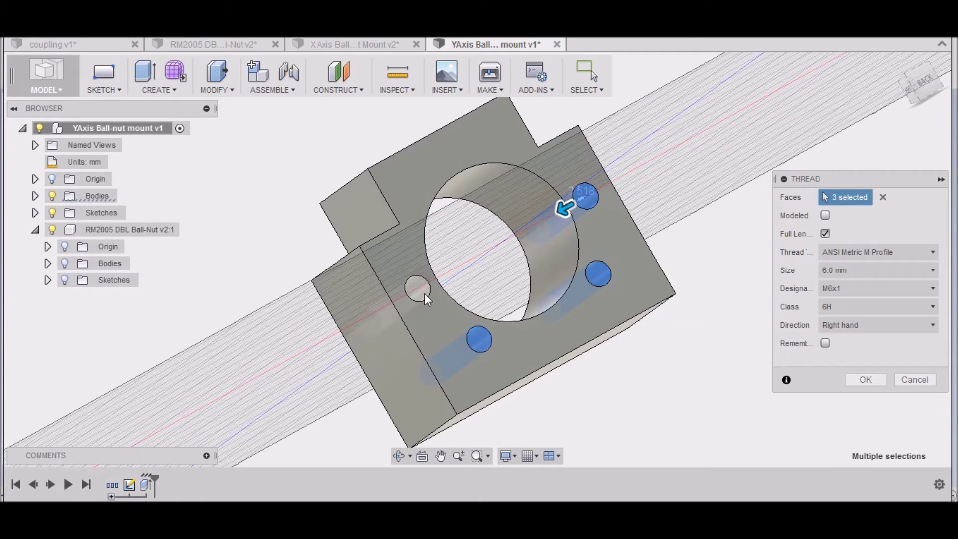
pyautogui.click(424, 291)
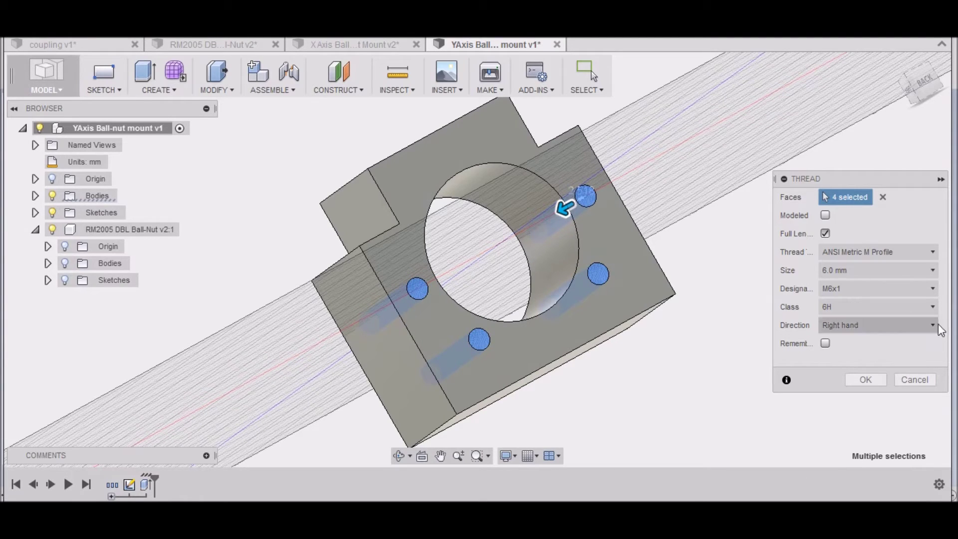
pyautogui.click(873, 376)
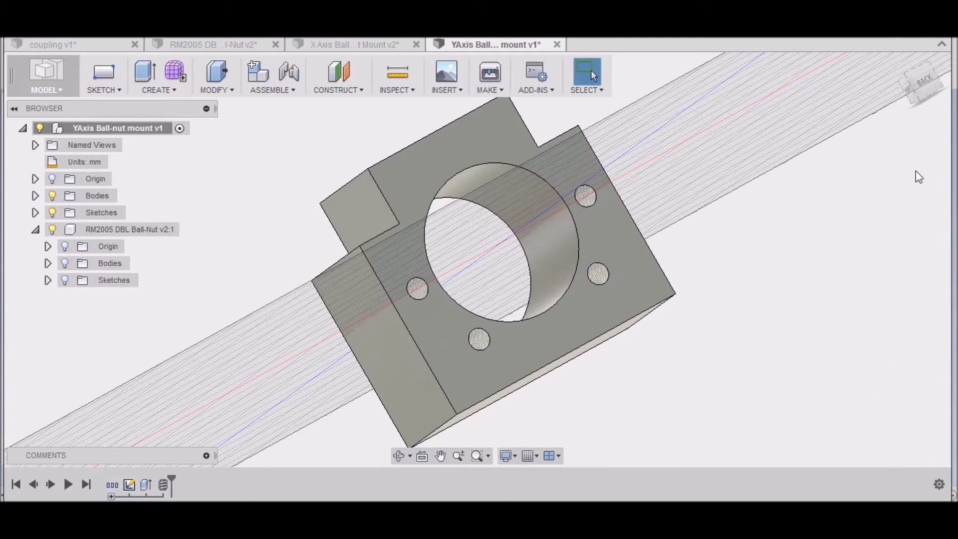
pyautogui.click(897, 59)
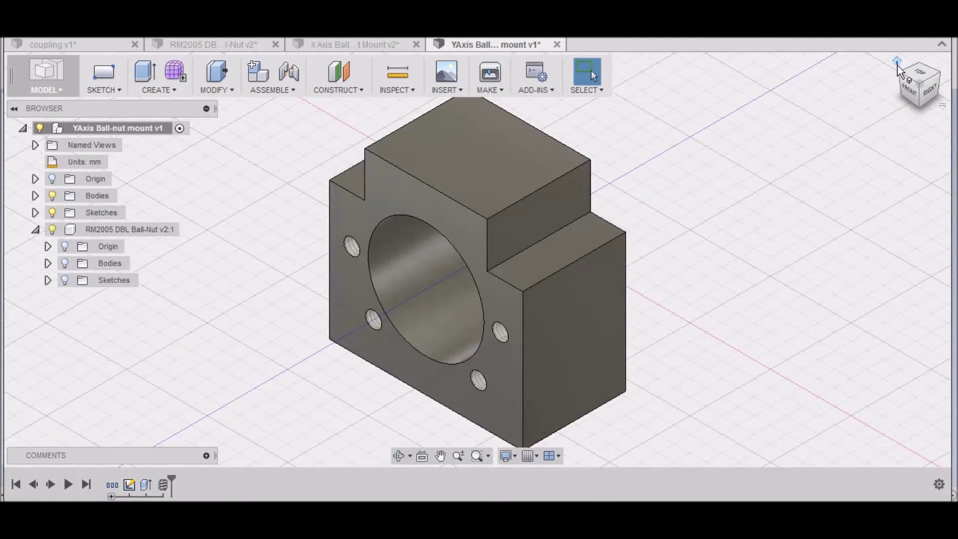
# Step: Show the RM2005 ball nut and screw to check the fit, hide them, then window-select the mount block
pyautogui.scroll(-3, 683, 370)
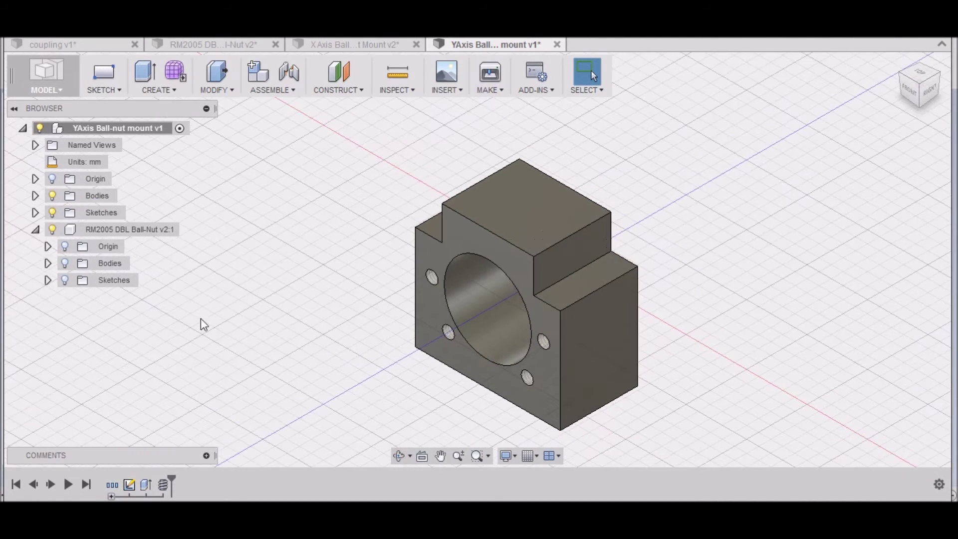
pyautogui.click(65, 263)
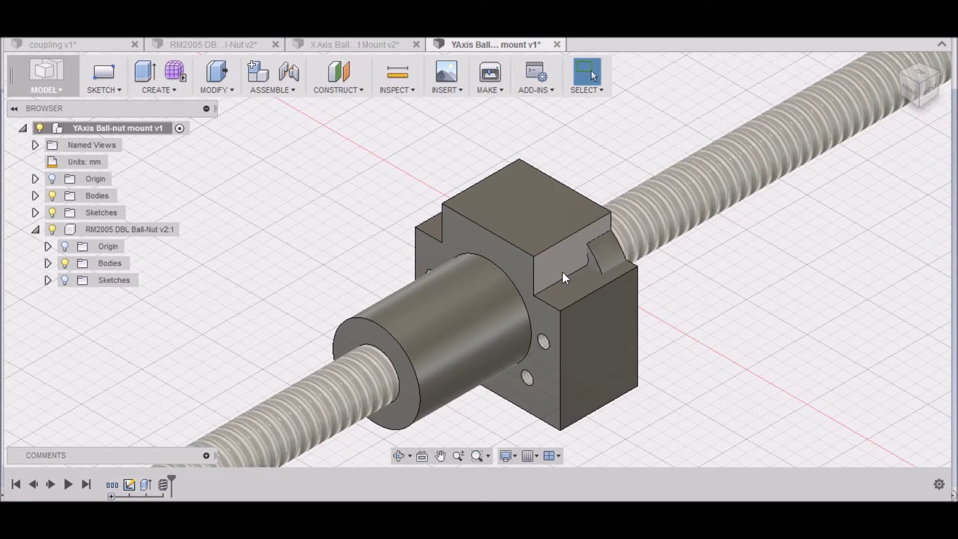
pyautogui.click(65, 263)
pyautogui.moveTo(325, 118); pyautogui.dragTo(712, 449)
# Step: Move the mount block 10 mm along X and show the RM2005 ball nut and screw again
pyautogui.rightClick(600, 333)
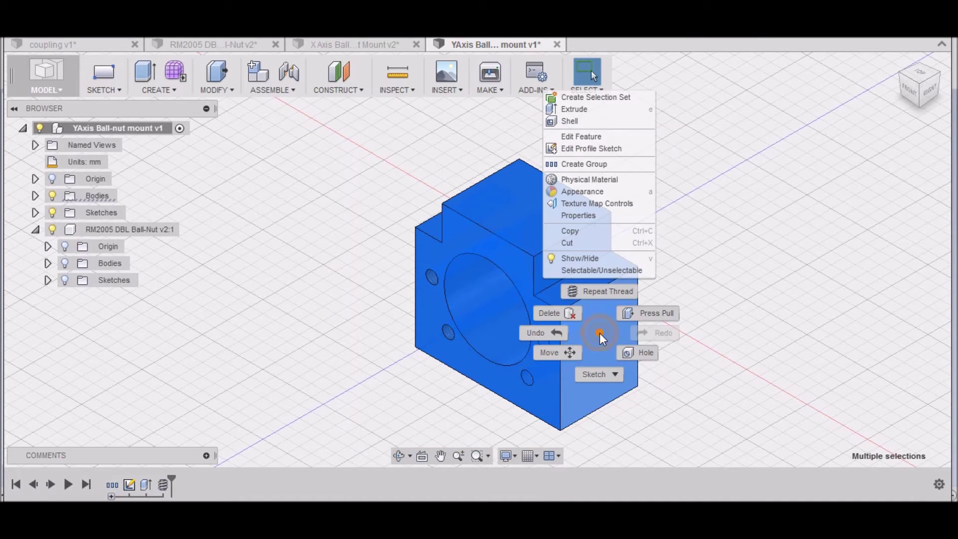
pyautogui.click(568, 353)
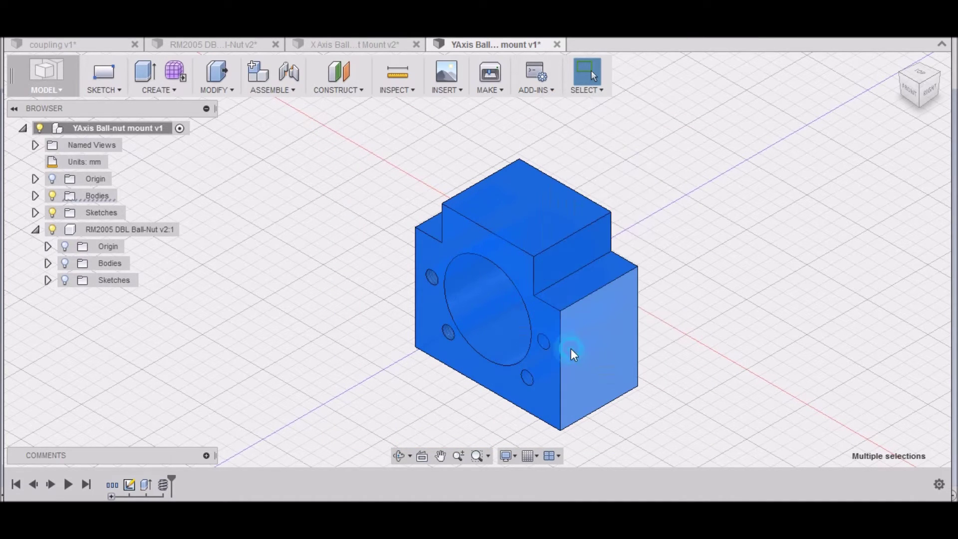
pyautogui.moveTo(502, 234)
pyautogui.mouseDown()
pyautogui.moveTo(484, 238)
pyautogui.moveTo(491, 243)
pyautogui.mouseUp()
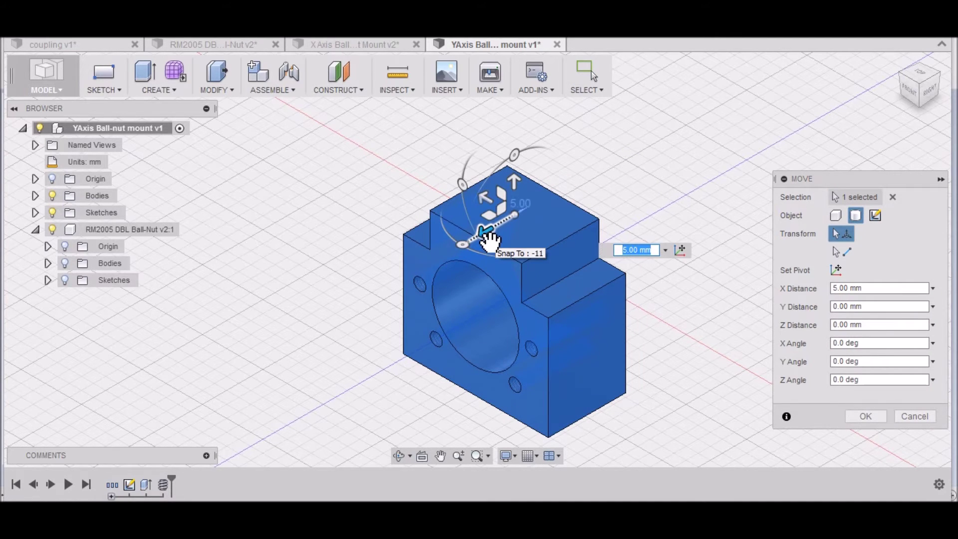
pyautogui.write('10.')
pyautogui.press('Return')
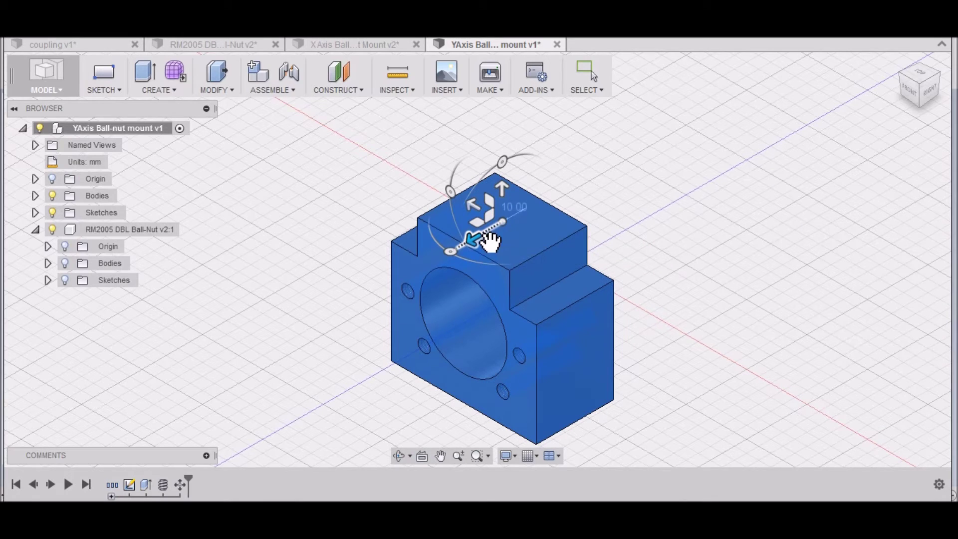
pyautogui.click(65, 263)
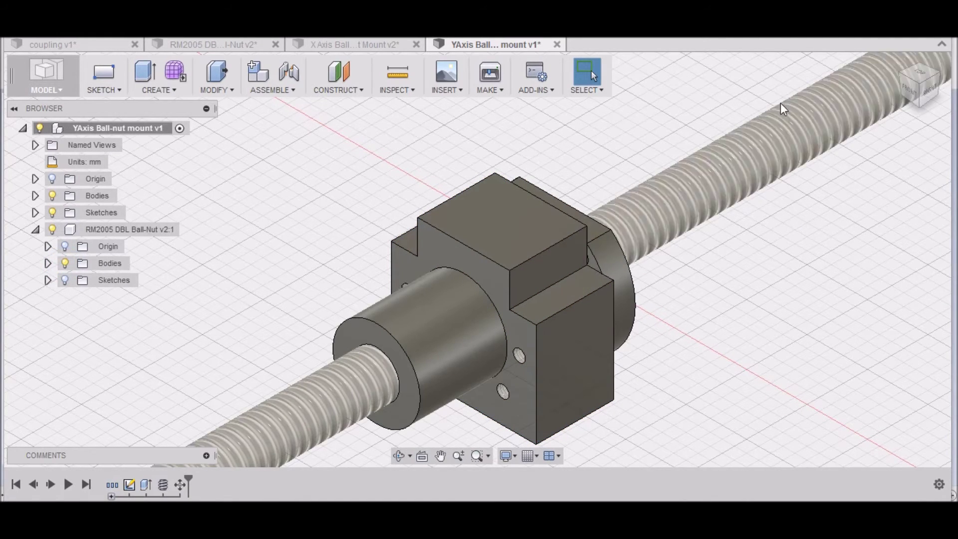
# Step: Hide the RM2005 bodies, select the mount's raised top face, and view it from the TOP
pyautogui.moveTo(478, 260)
pyautogui.keyDown('shift'); pyautogui.mouseDown(button='middle')
pyautogui.moveTo(539, 219)
pyautogui.moveTo(664, 190)
pyautogui.moveTo(579, 235)
pyautogui.moveTo(472, 239)
pyautogui.mouseUp(button='middle'); pyautogui.keyUp('shift')
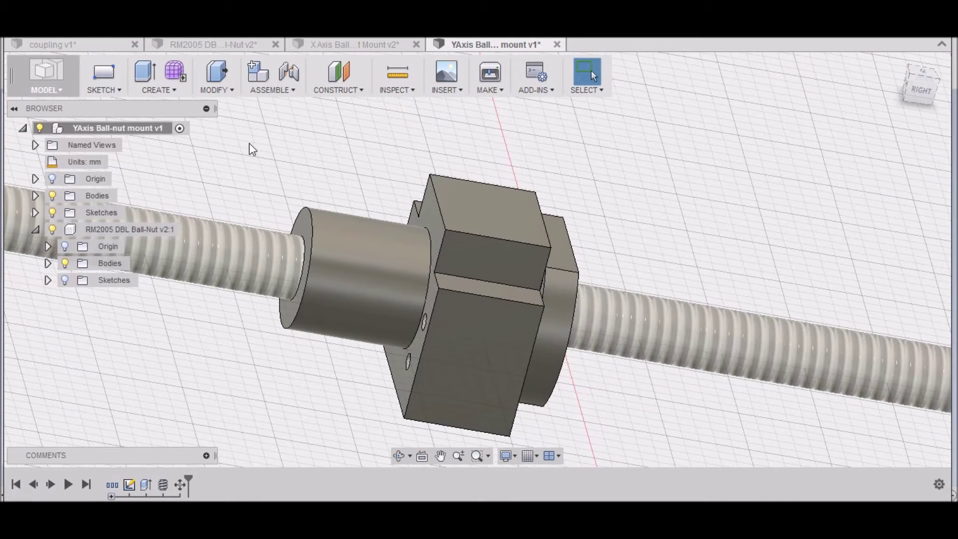
pyautogui.click(66, 263)
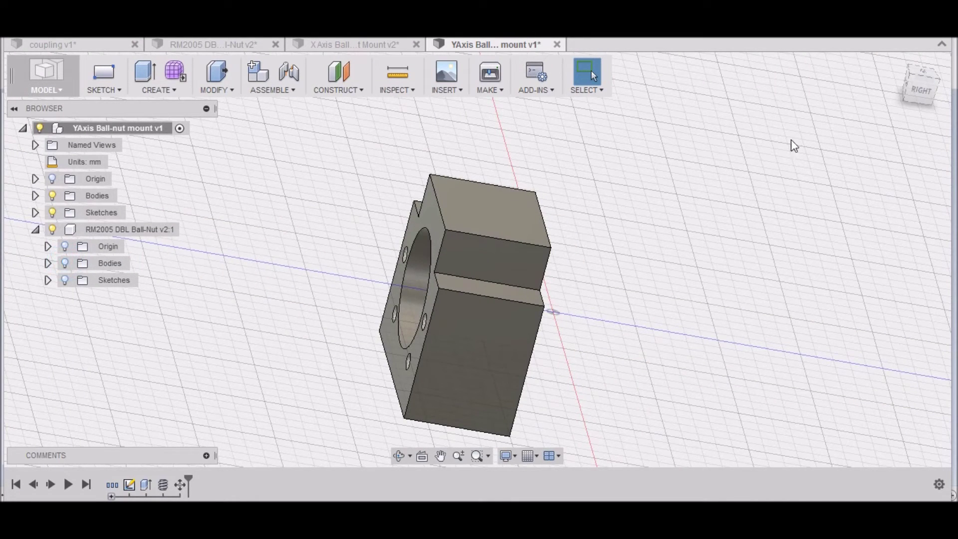
pyautogui.click(920, 92)
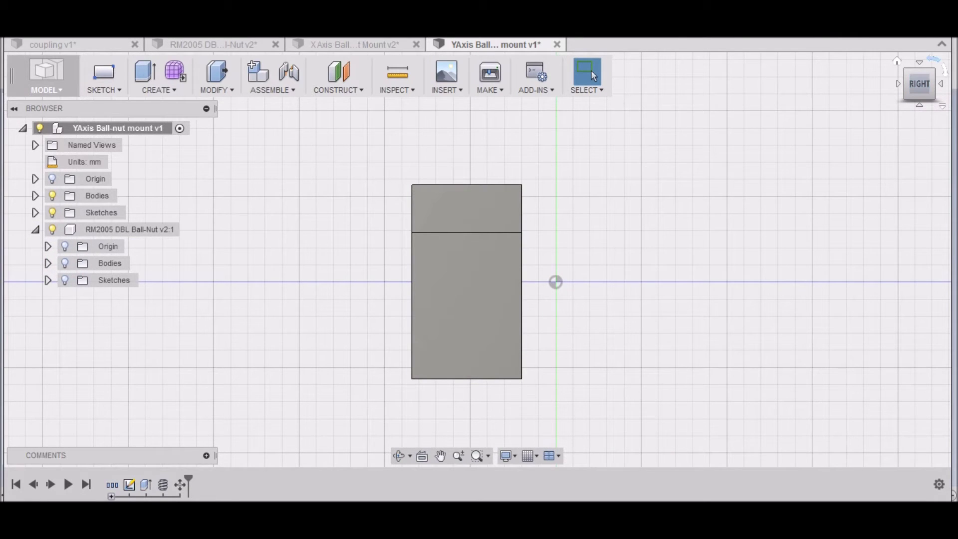
pyautogui.click(898, 61)
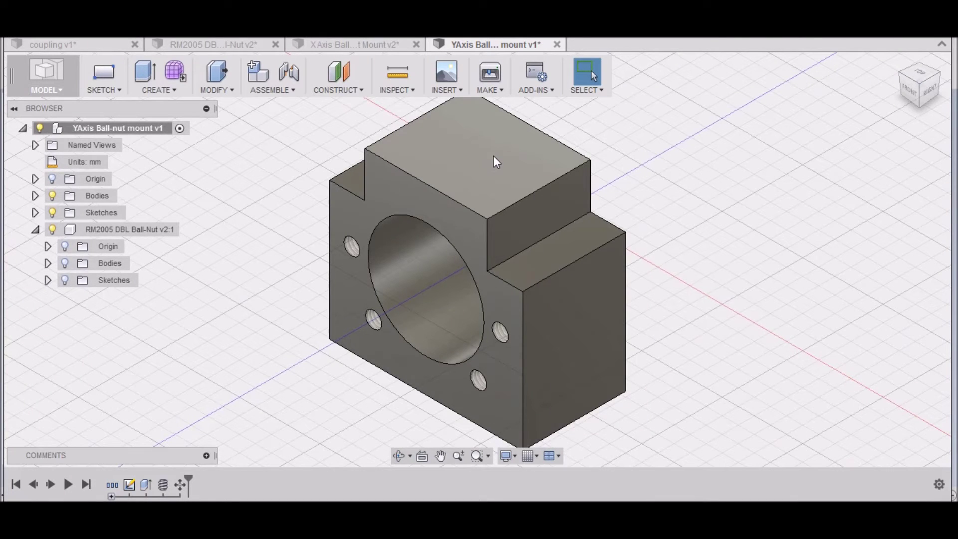
pyautogui.click(496, 162)
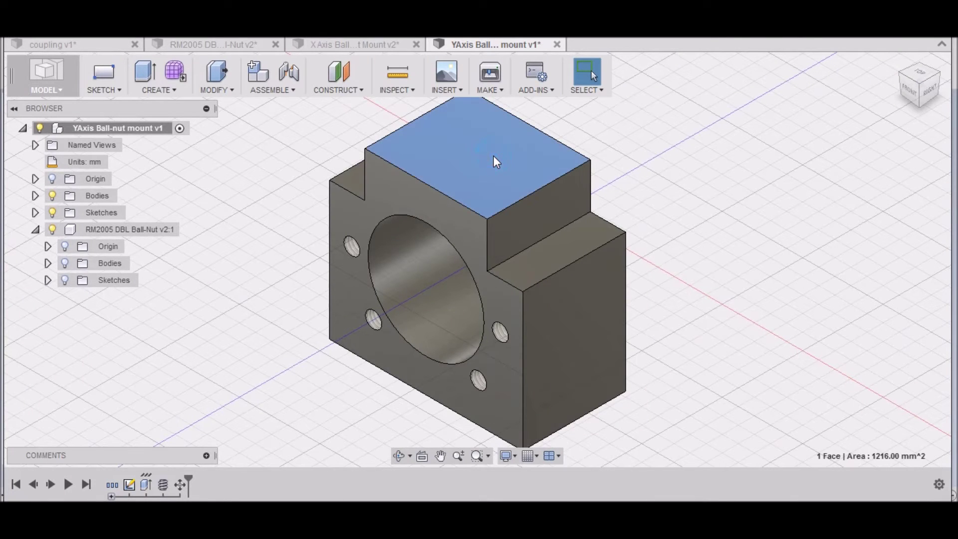
pyautogui.click(922, 78)
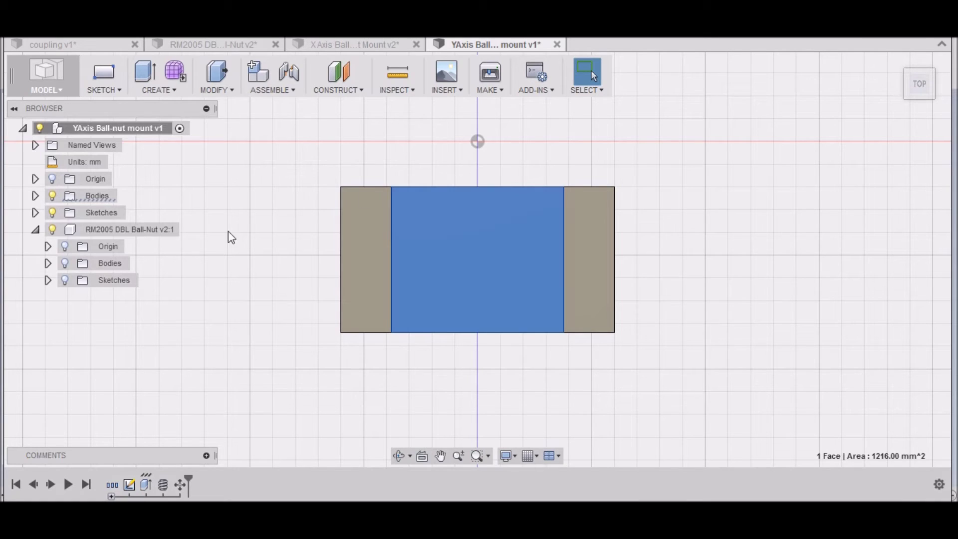
pyautogui.click(118, 88)
# Step: Sketch a 19 × 24.2 mm rectangle from the top face's lower-left corner and centre a circle at its top-right corner
pyautogui.click(119, 104)
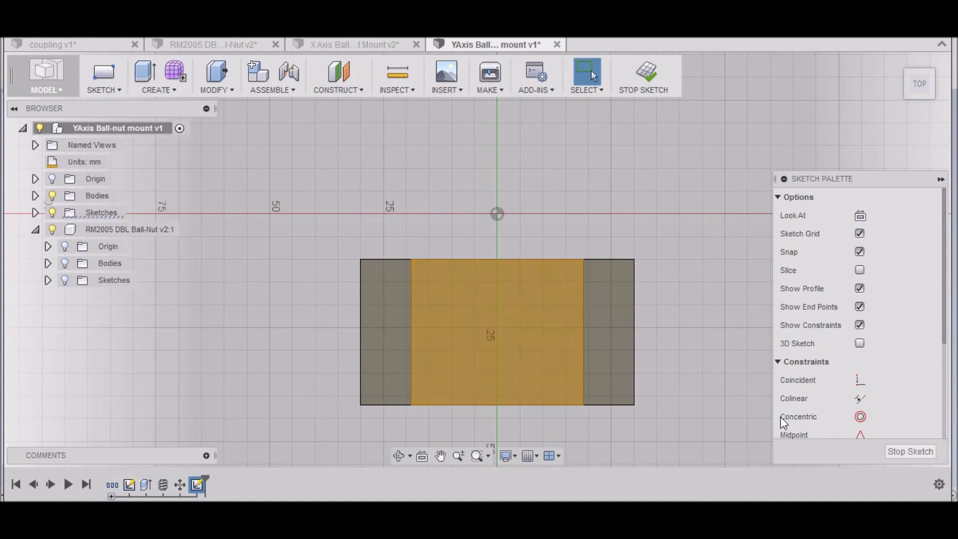
pyautogui.click(115, 90)
pyautogui.moveTo(150, 139)
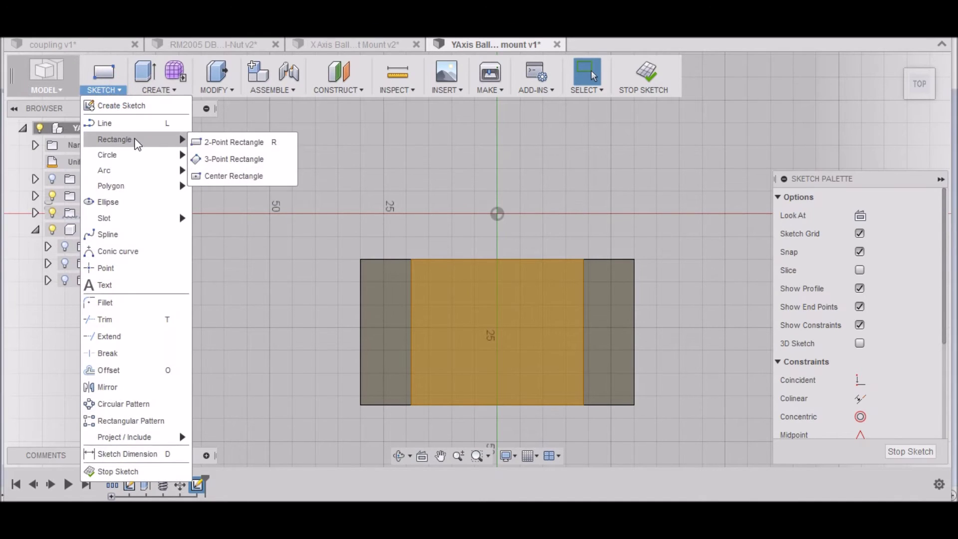
pyautogui.click(206, 144)
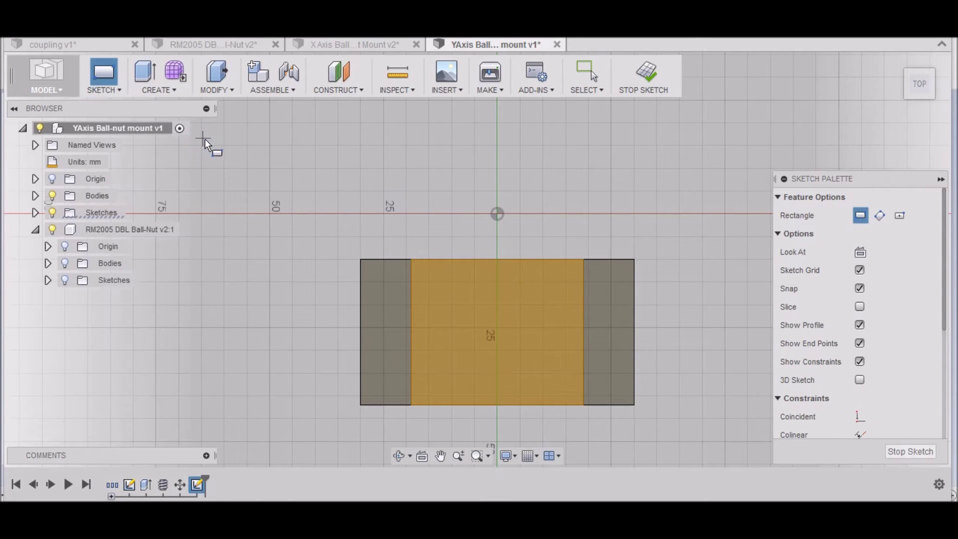
pyautogui.click(415, 403)
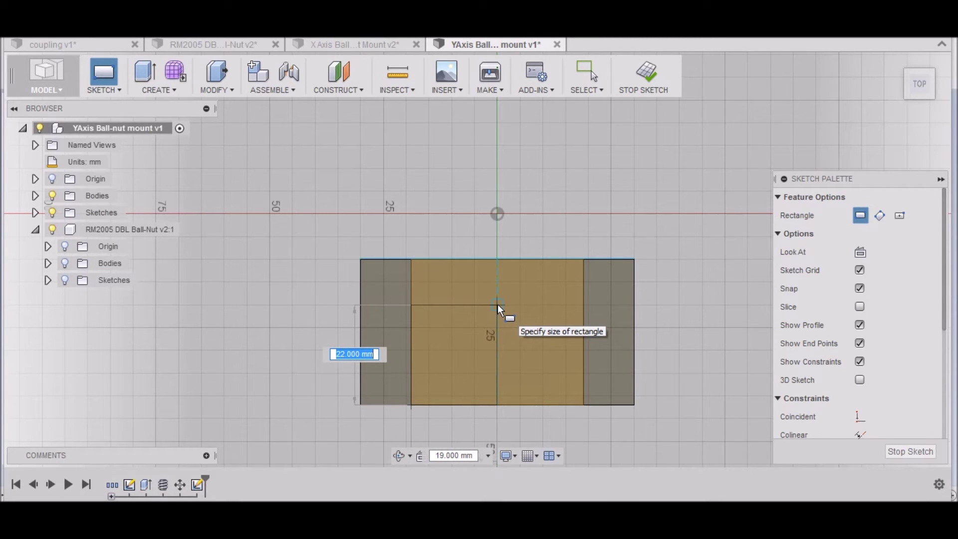
pyautogui.write('24.2')
pyautogui.press('Tab')
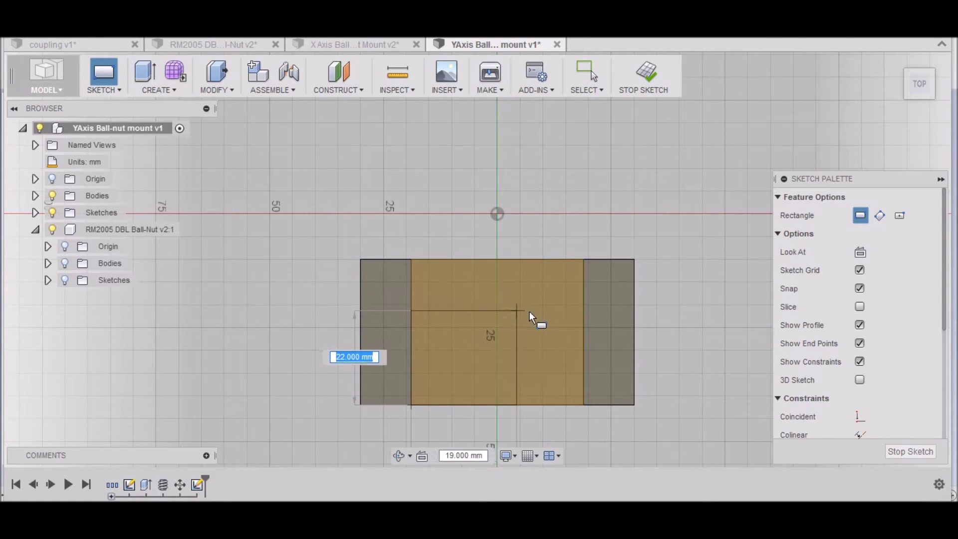
pyautogui.press('Return')
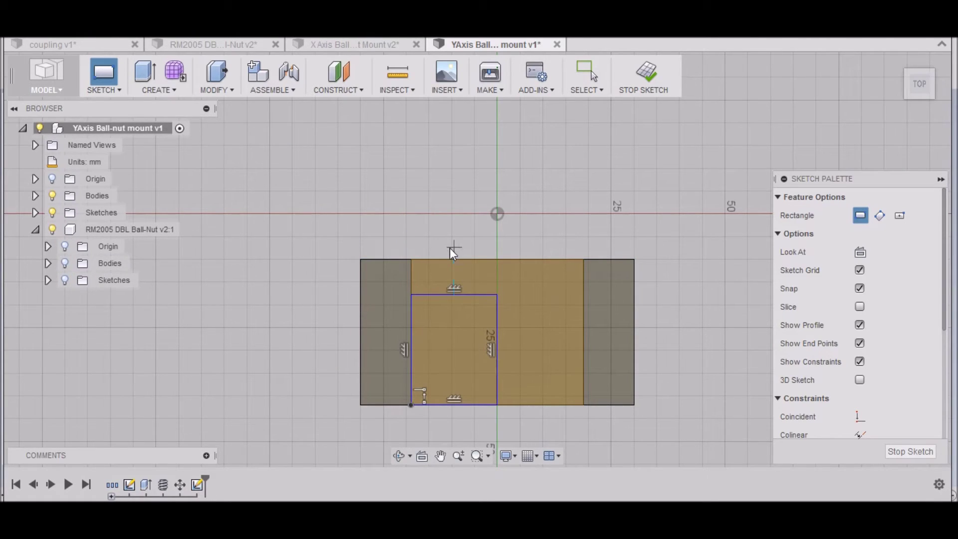
pyautogui.press('c')
pyautogui.click(497, 294)
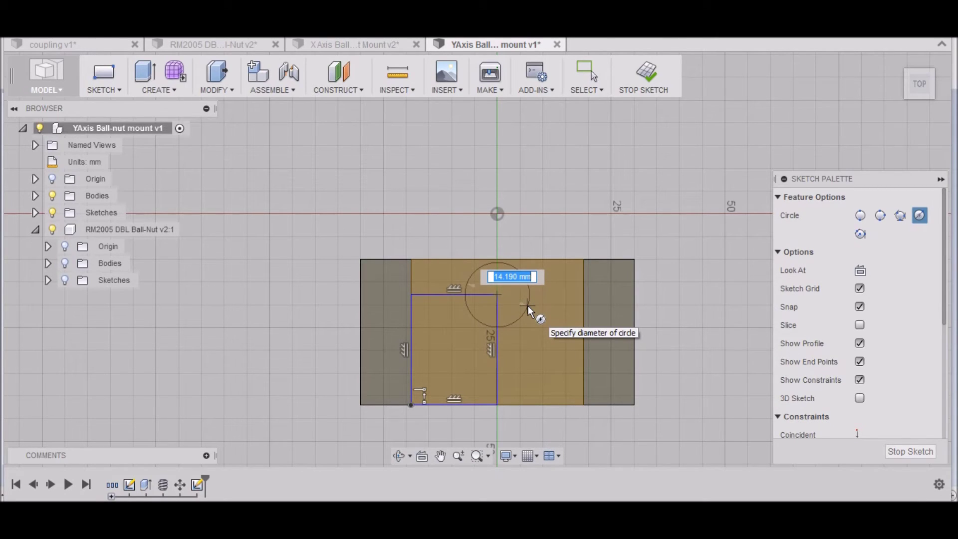
# Step: Give the circle a 14.98 mm diameter, add a sketch point, and finish the sketch
pyautogui.write('14.9')
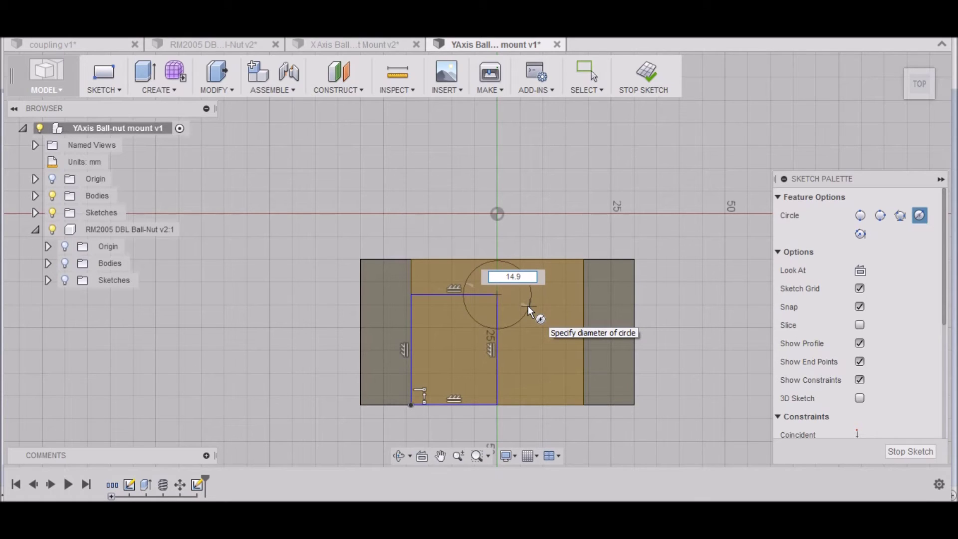
pyautogui.write('8')
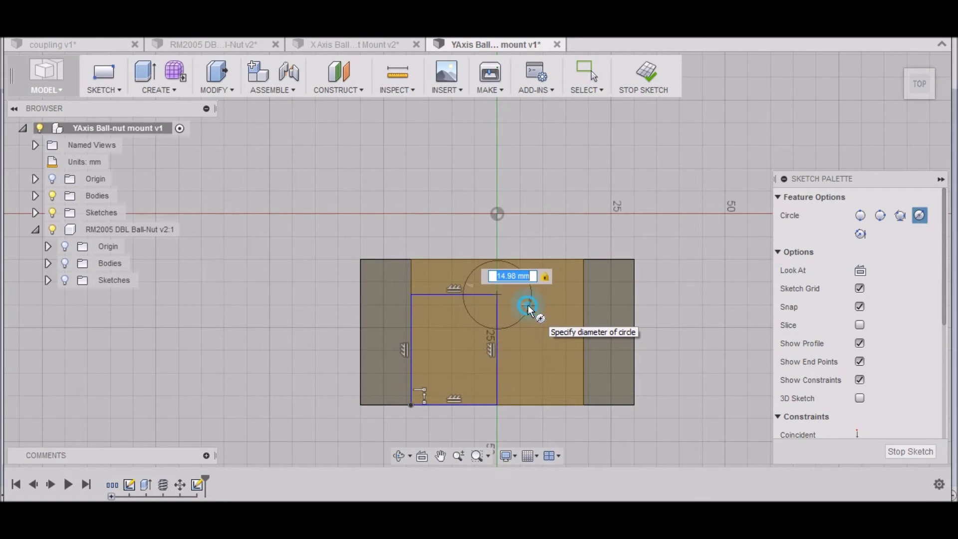
pyautogui.press('Return')
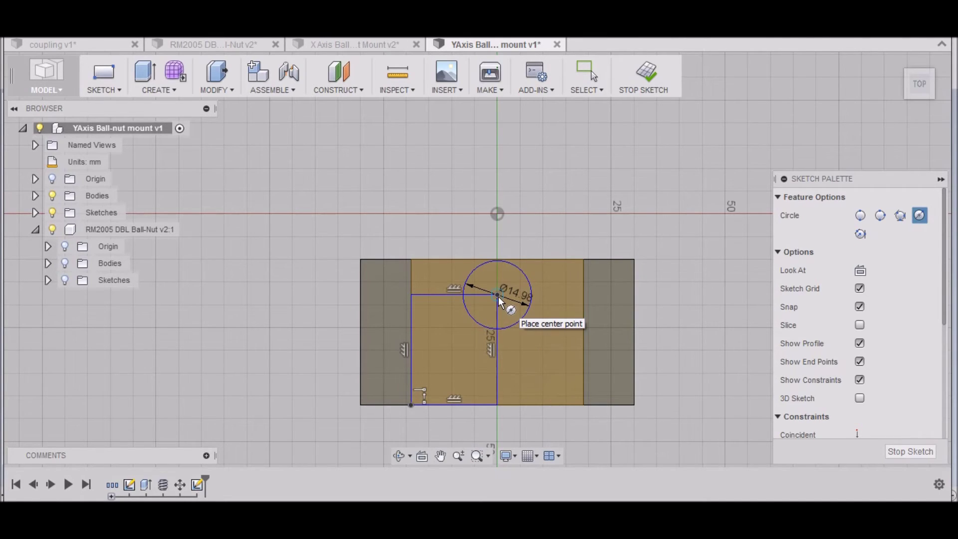
pyautogui.click(100, 90)
pyautogui.click(111, 270)
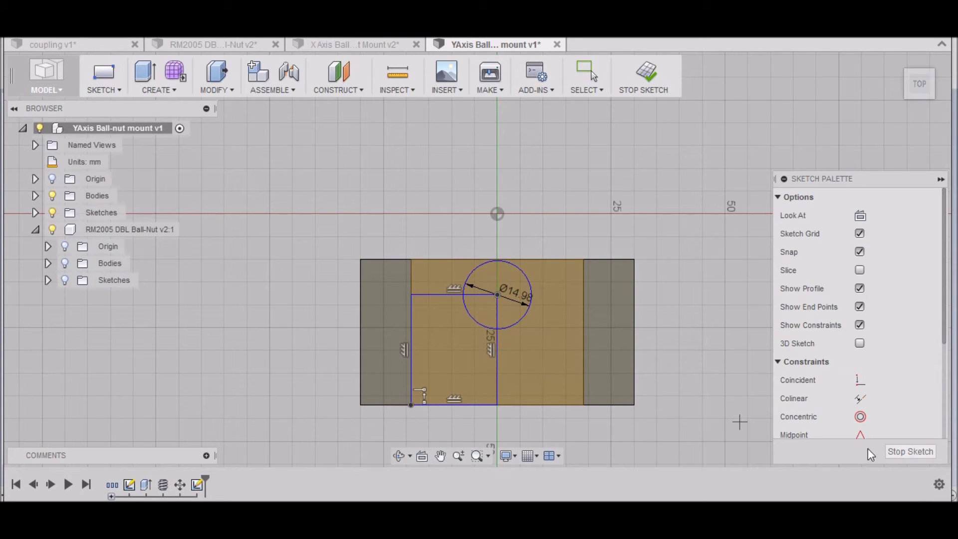
pyautogui.click(906, 451)
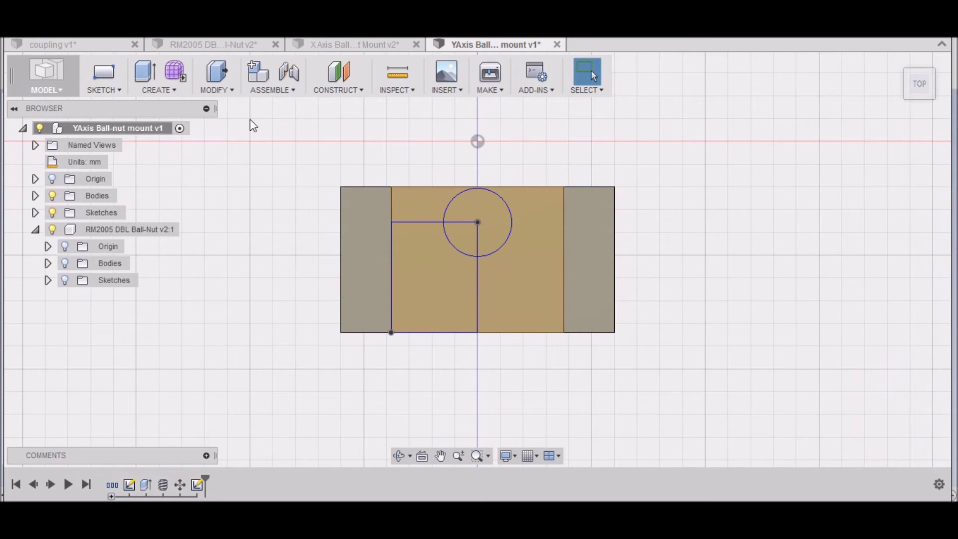
pyautogui.click(219, 93)
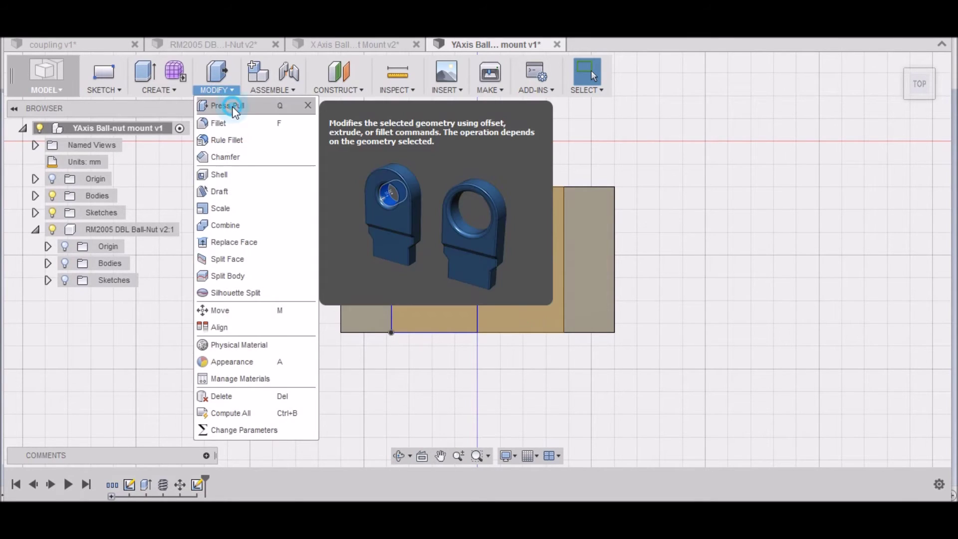
# Step: Press-pull both 14.98 mm circle profiles up 8 mm, joined to the block, forming the boss
pyautogui.click(231, 106)
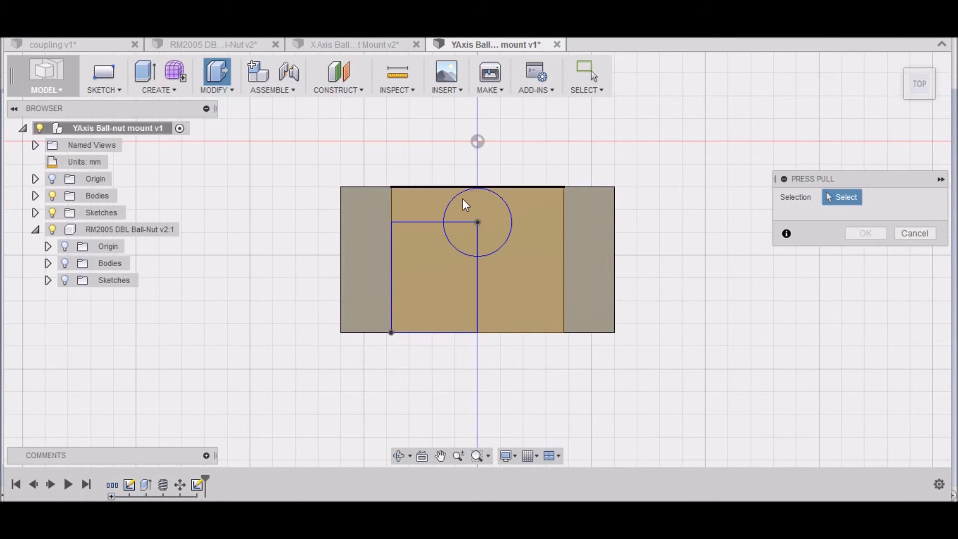
pyautogui.click(498, 229)
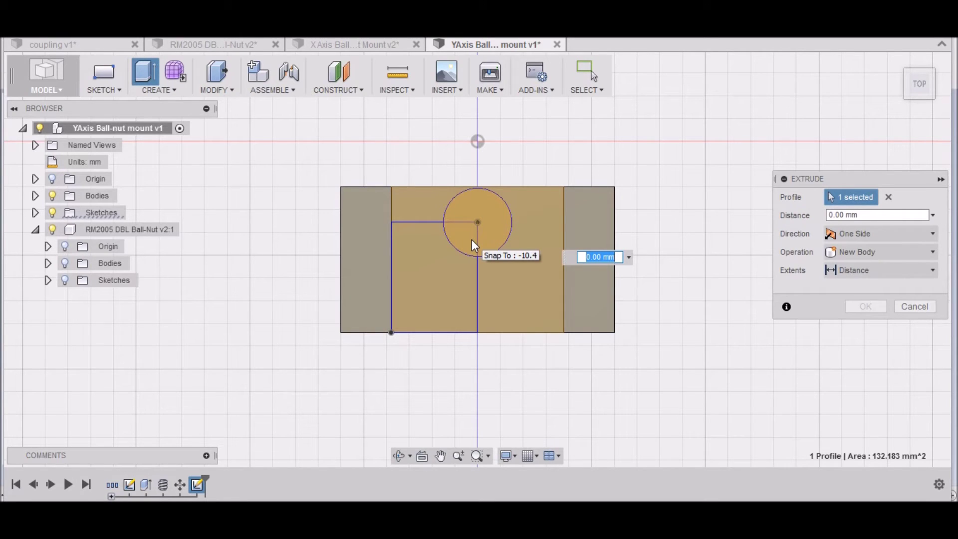
pyautogui.click(473, 241)
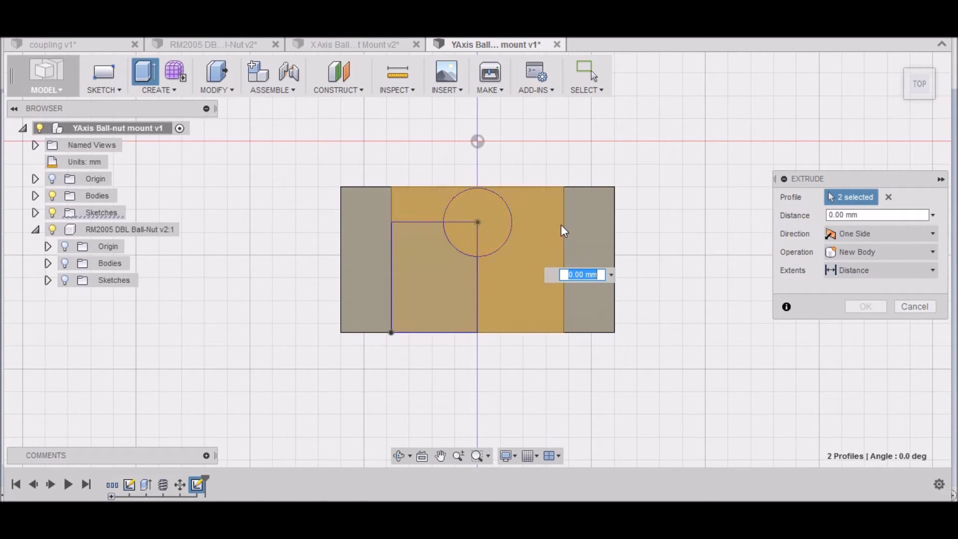
pyautogui.click(920, 98)
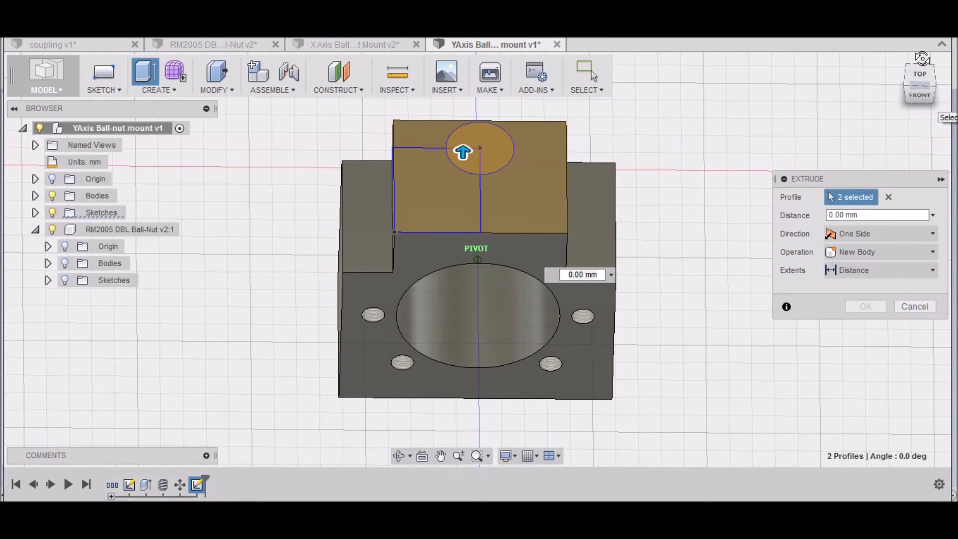
pyautogui.moveTo(469, 156); pyautogui.dragTo(474, 129)
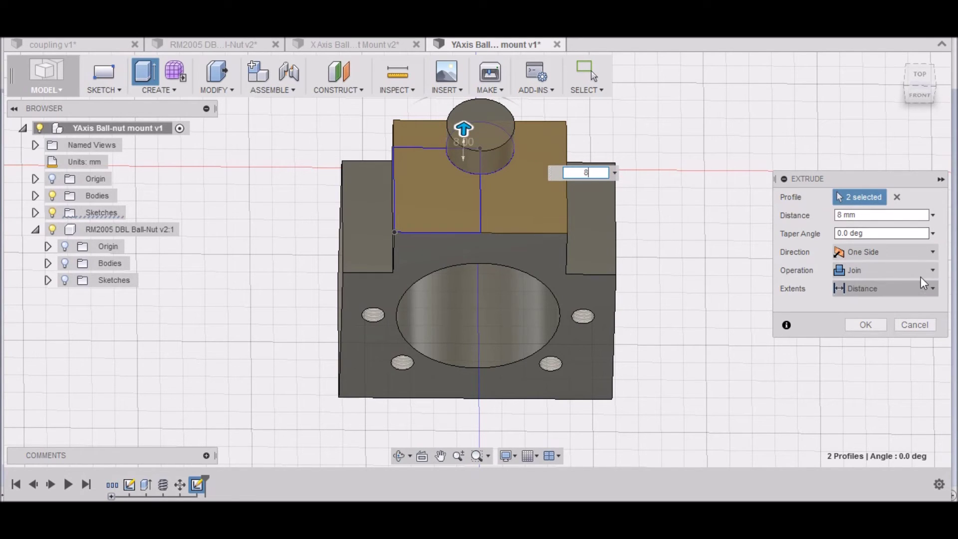
pyautogui.click(883, 323)
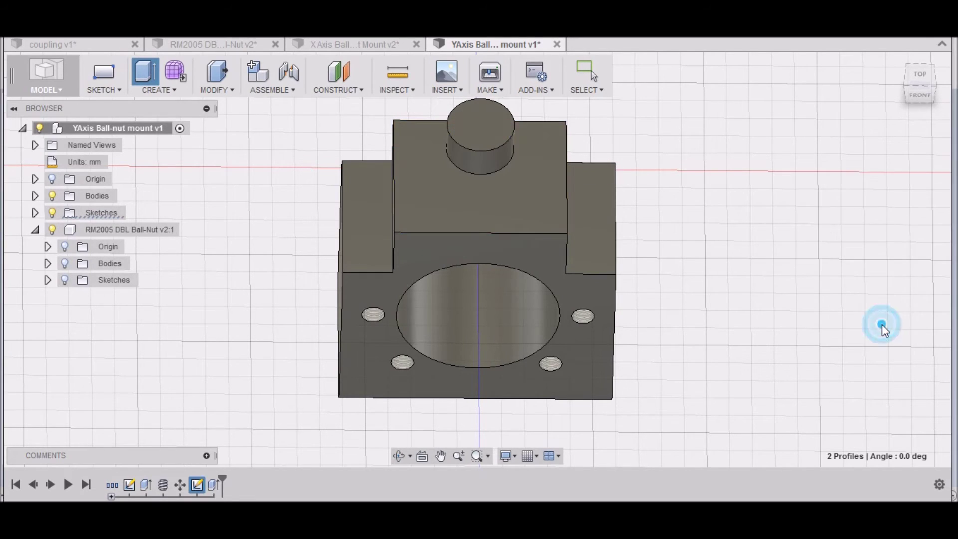
pyautogui.moveTo(916, 94); pyautogui.dragTo(924, 76)
pyautogui.keyDown('shift'); pyautogui.moveTo(589, 239); pyautogui.dragTo(593, 237, button='middle'); pyautogui.keyUp('shift')
pyautogui.moveTo(923, 76); pyautogui.dragTo(924, 69)
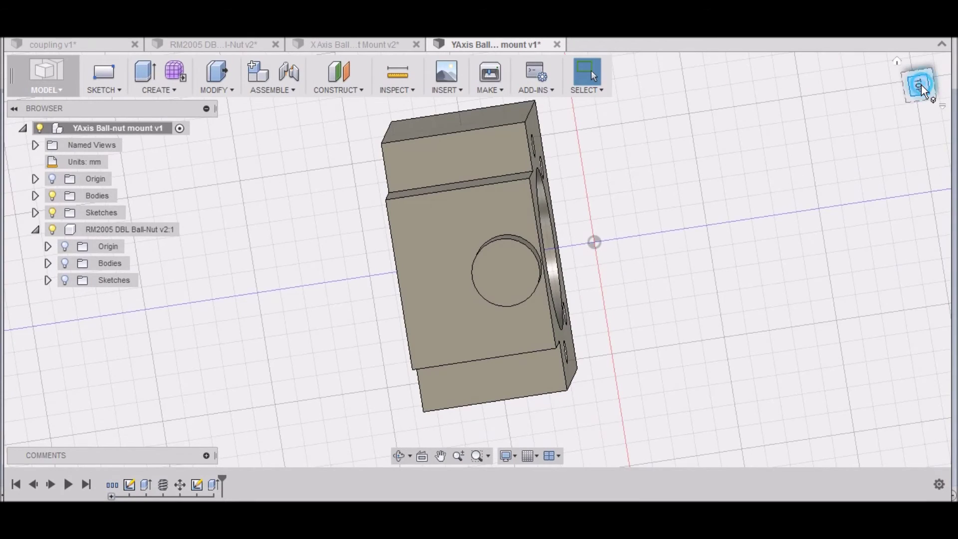
pyautogui.click(921, 85)
# Step: Start a single-point hole placed on top of the cylindrical boss
pyautogui.click(931, 59)
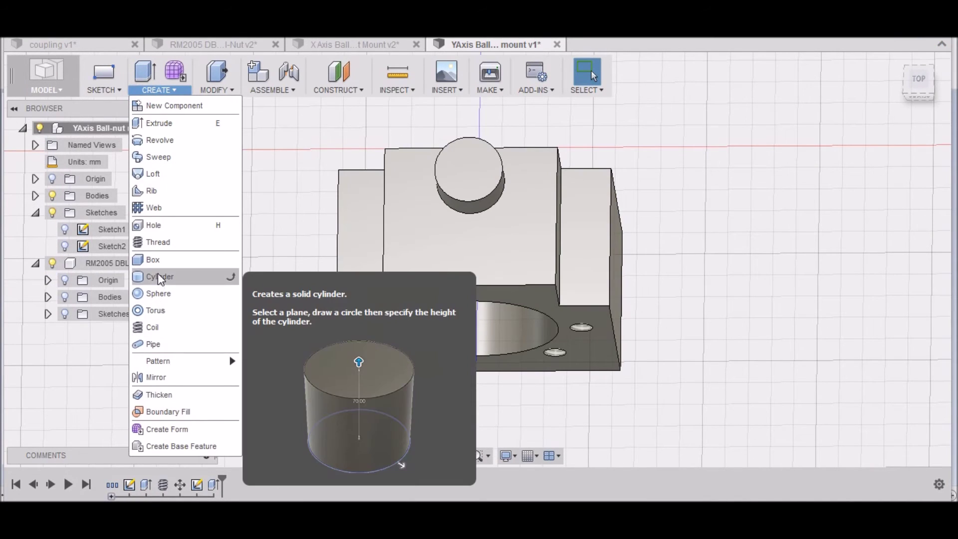
pyautogui.click(148, 225)
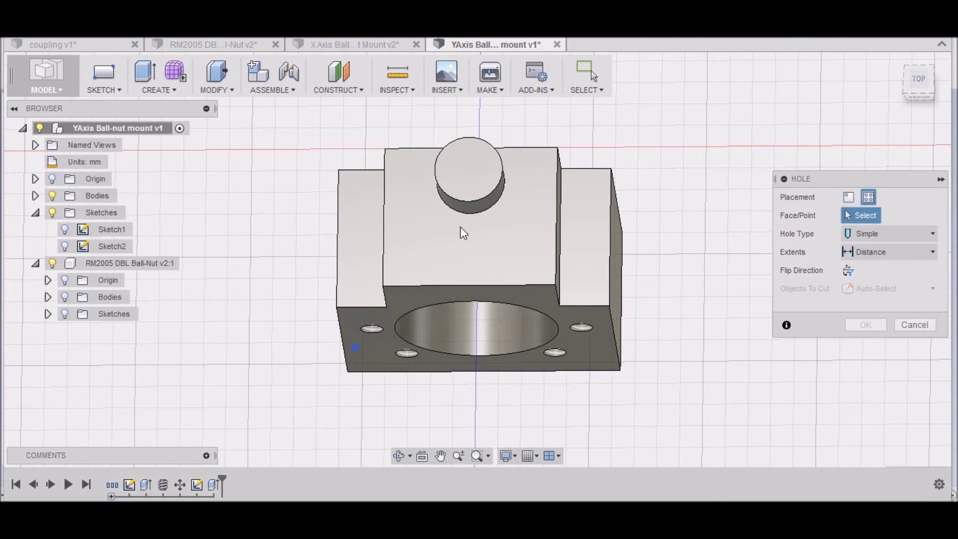
pyautogui.click(849, 198)
pyautogui.click(469, 171)
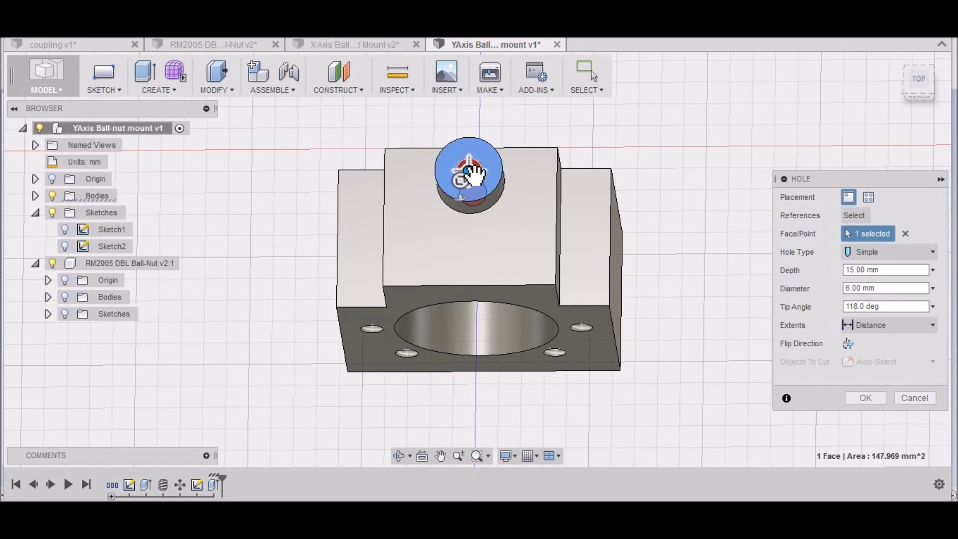
# Step: Snap the hole centre to the boss's sketch point and confirm the 6 mm, 15 mm deep hole
pyautogui.click(916, 76)
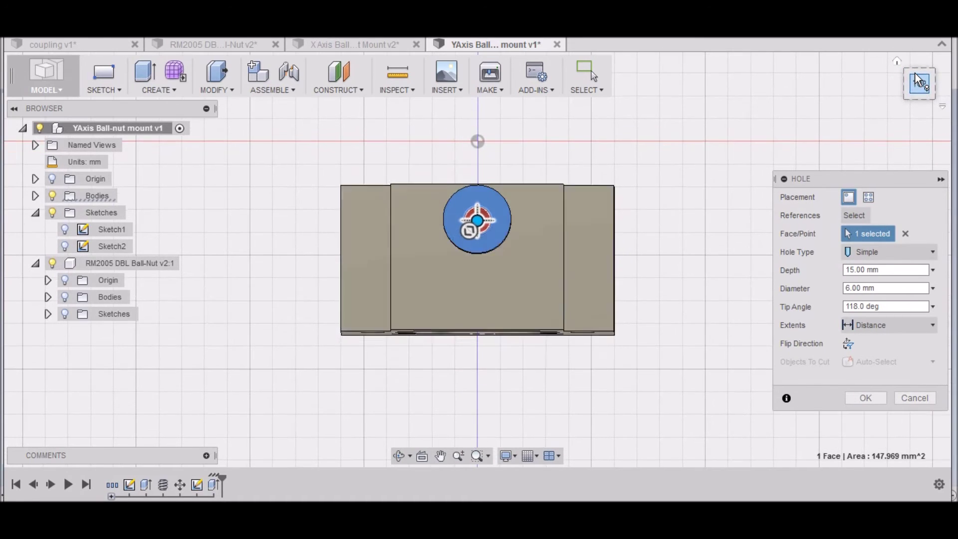
pyautogui.click(64, 247)
pyautogui.scroll(5, 549, 224)
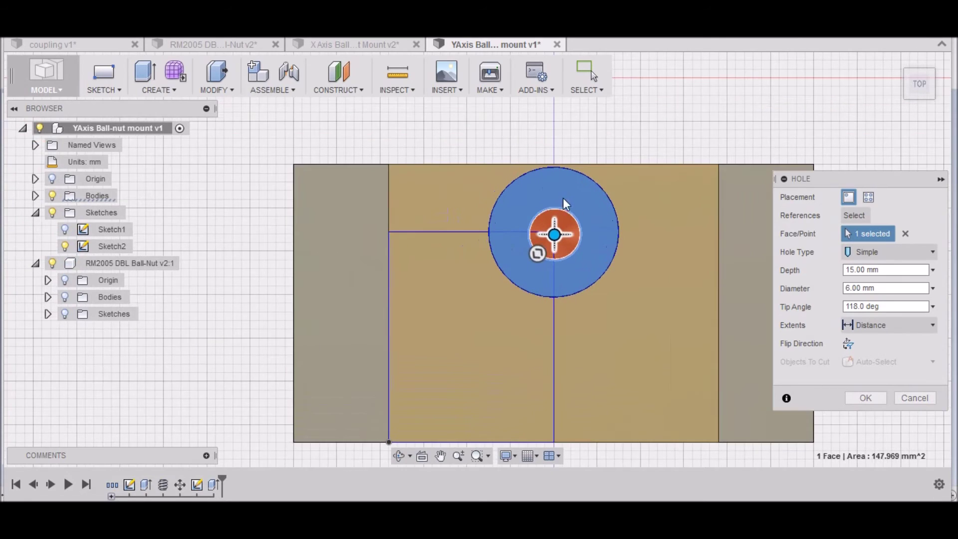
pyautogui.scroll(3, 550, 256)
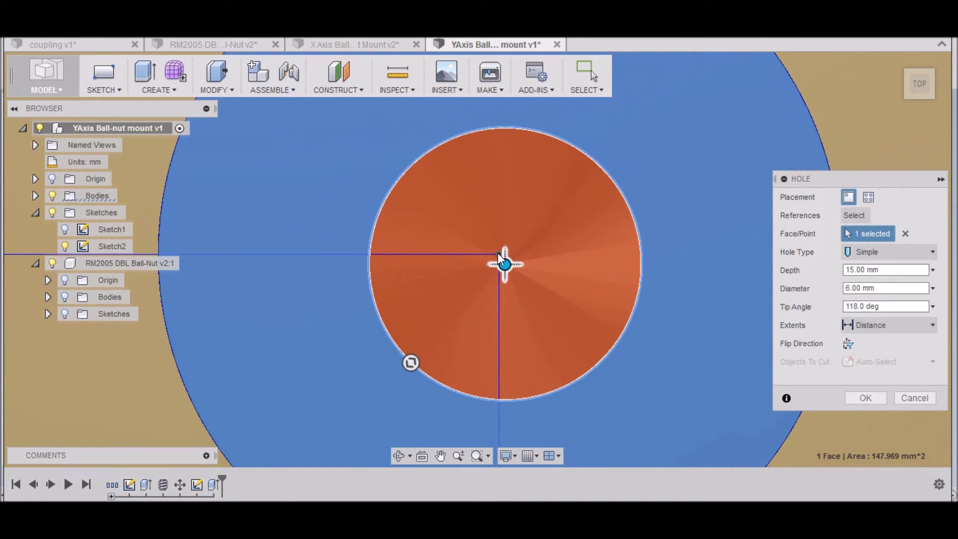
pyautogui.moveTo(498, 254)
pyautogui.mouseDown()
pyautogui.moveTo(571, 329)
pyautogui.moveTo(558, 313)
pyautogui.mouseUp()
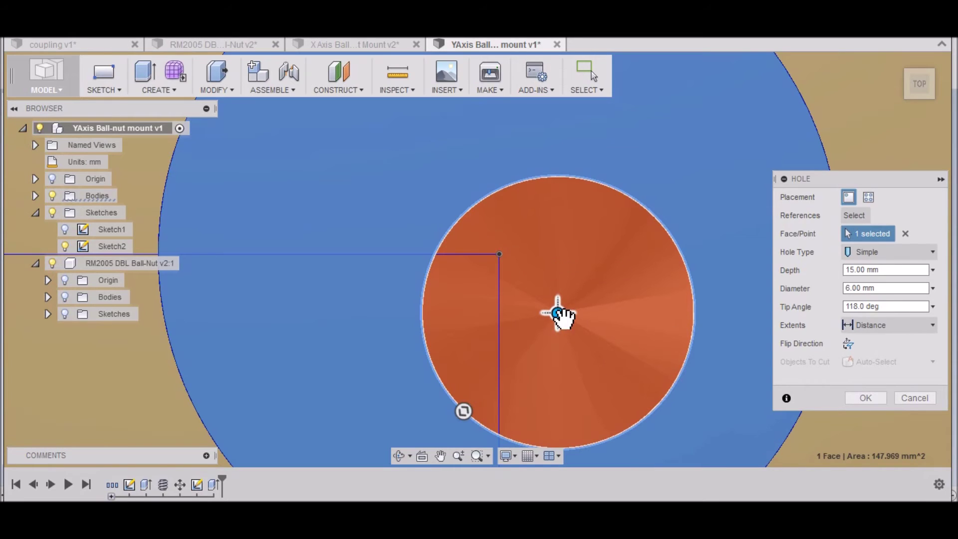
pyautogui.moveTo(558, 314); pyautogui.dragTo(488, 251)
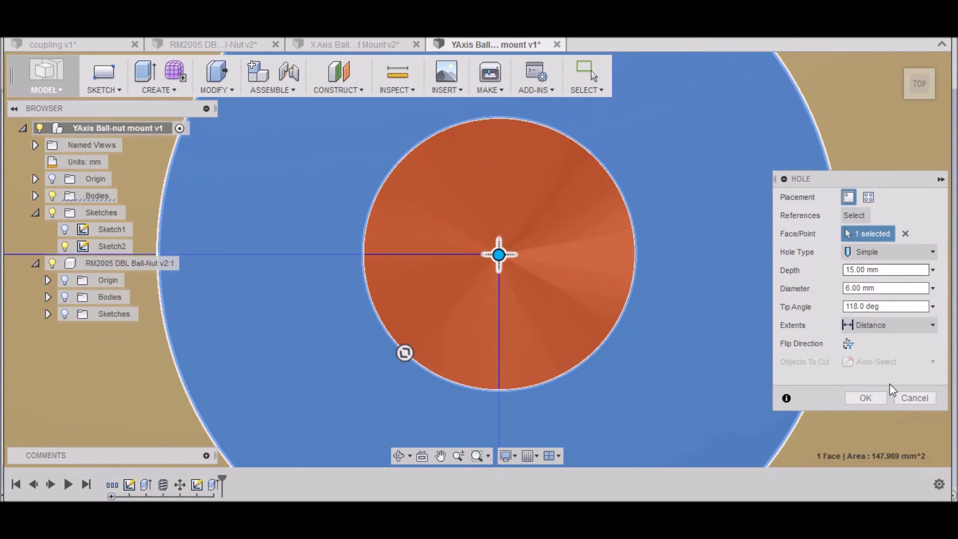
pyautogui.click(879, 398)
pyautogui.scroll(-5, 526, 285)
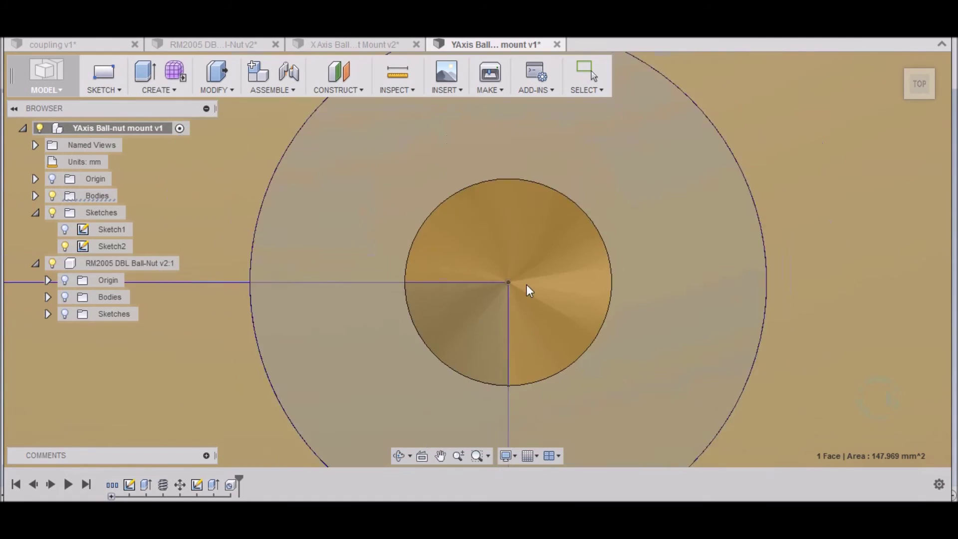
pyautogui.scroll(-4, 533, 248)
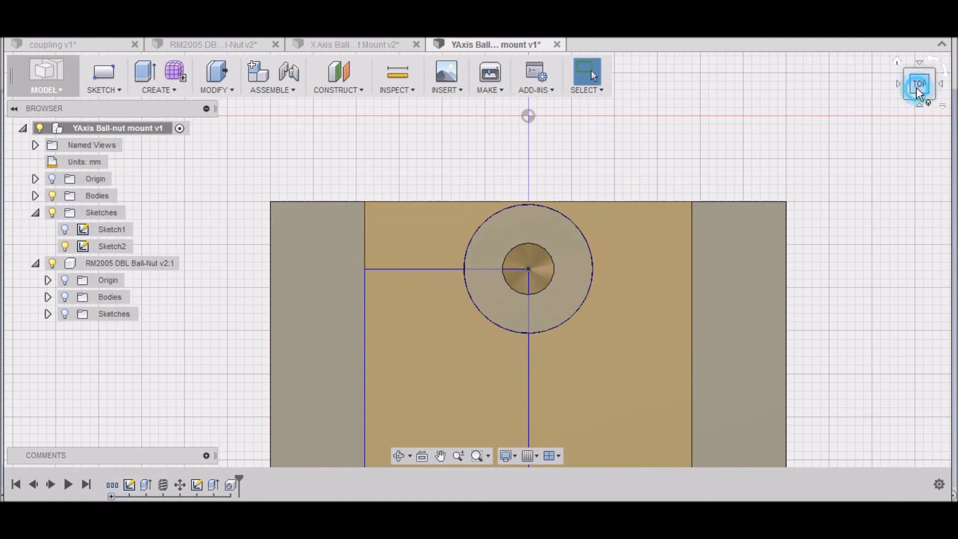
# Step: Hide the sketches and select the boss hole's inner face for an M6x1 6H thread
pyautogui.moveTo(478, 259)
pyautogui.keyDown('shift'); pyautogui.mouseDown(button='middle')
pyautogui.moveTo(477, 235)
pyautogui.moveTo(478, 267)
pyautogui.mouseUp(button='middle'); pyautogui.keyUp('shift')
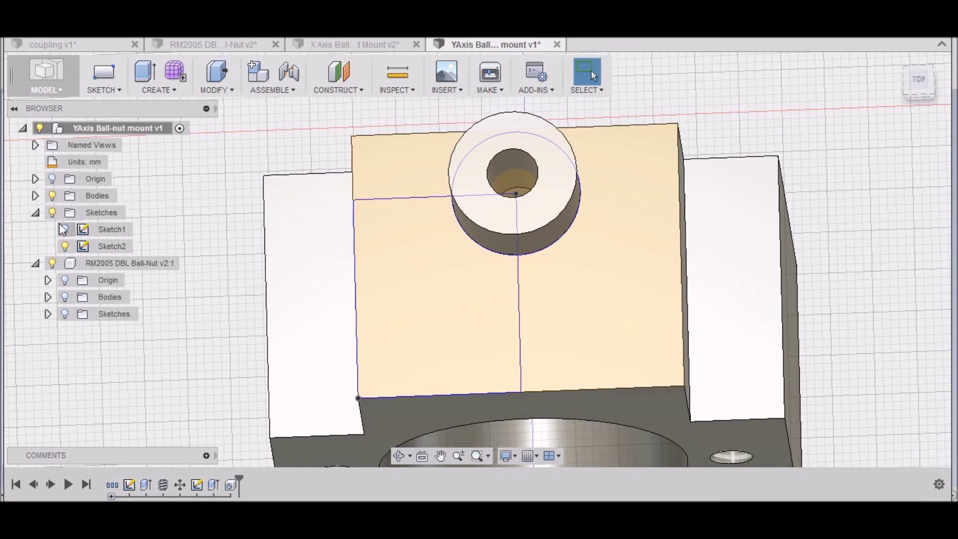
pyautogui.click(54, 212)
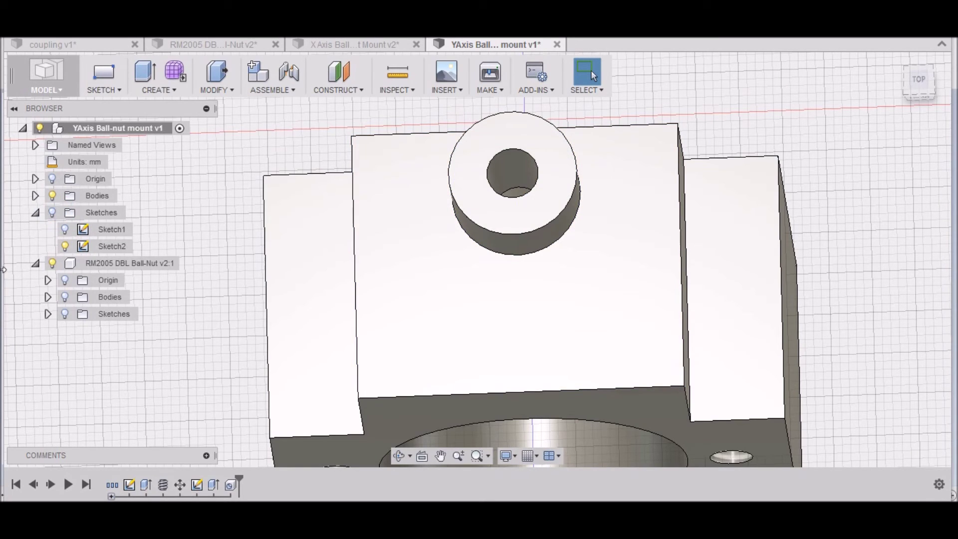
pyautogui.click(157, 92)
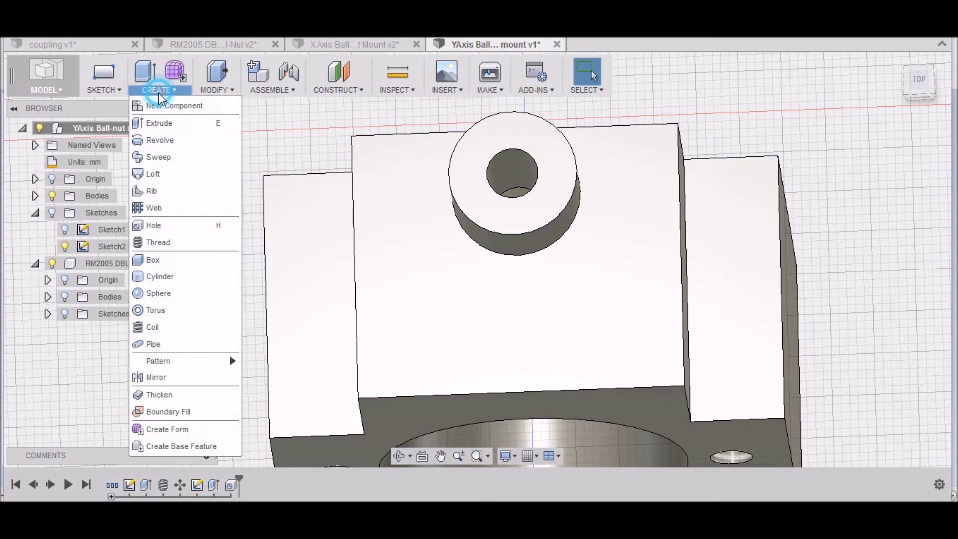
pyautogui.click(172, 247)
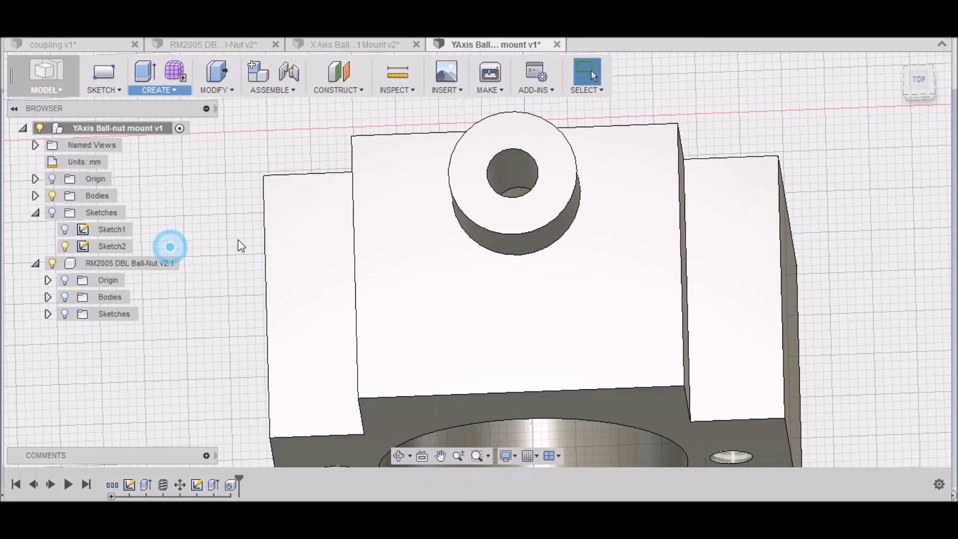
pyautogui.click(513, 163)
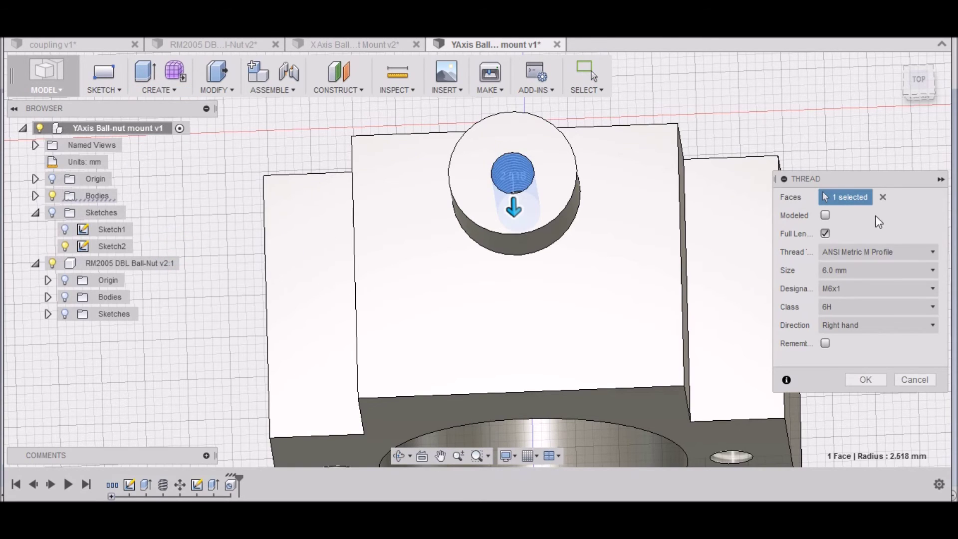
# Step: Apply the M6x1 6H thread to the boss hole
pyautogui.click(868, 381)
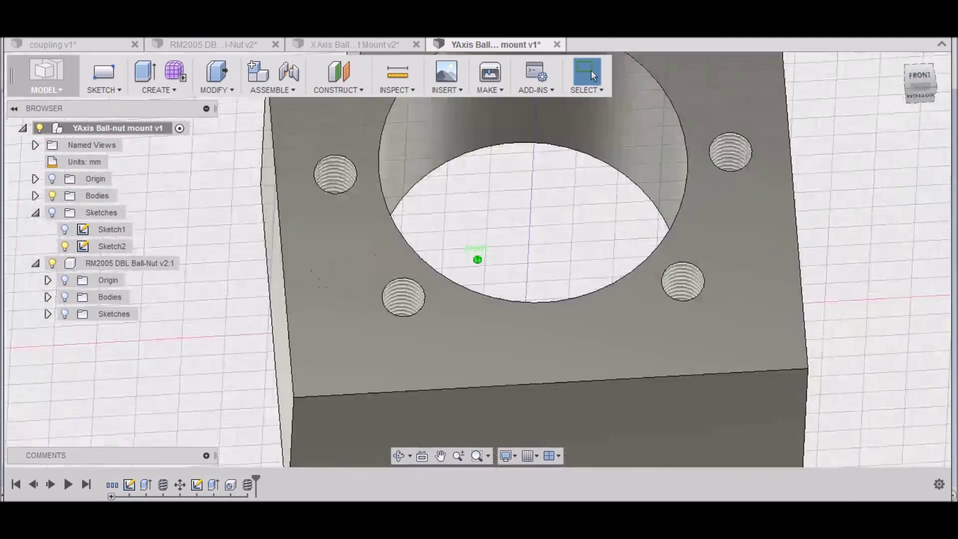
pyautogui.moveTo(478, 260)
pyautogui.keyDown('shift'); pyautogui.mouseDown(button='middle')
pyautogui.moveTo(478, 290)
pyautogui.moveTo(519, 235)
pyautogui.moveTo(529, 249)
pyautogui.moveTo(489, 269)
pyautogui.moveTo(499, 279)
pyautogui.mouseUp(button='middle'); pyautogui.keyUp('shift')
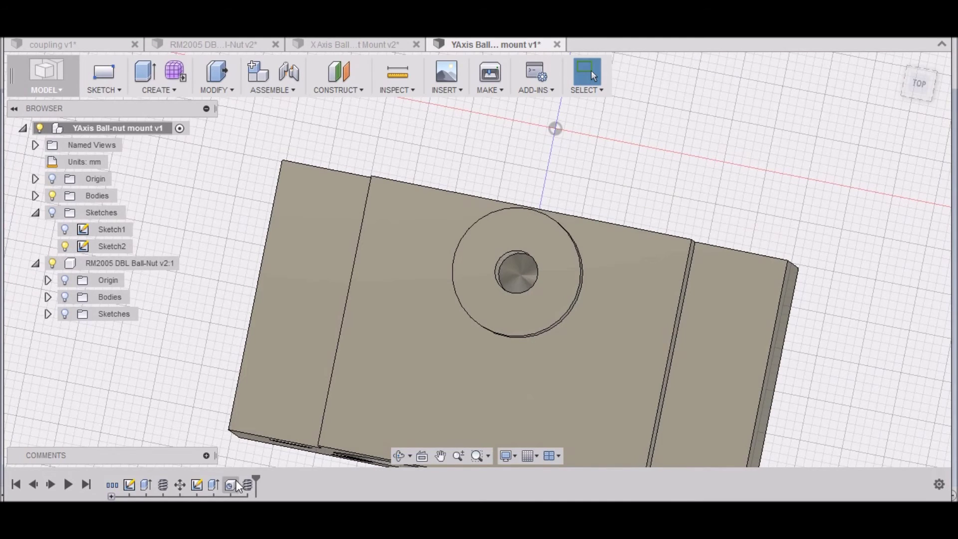
pyautogui.rightClick(235, 481)
pyautogui.click(286, 398)
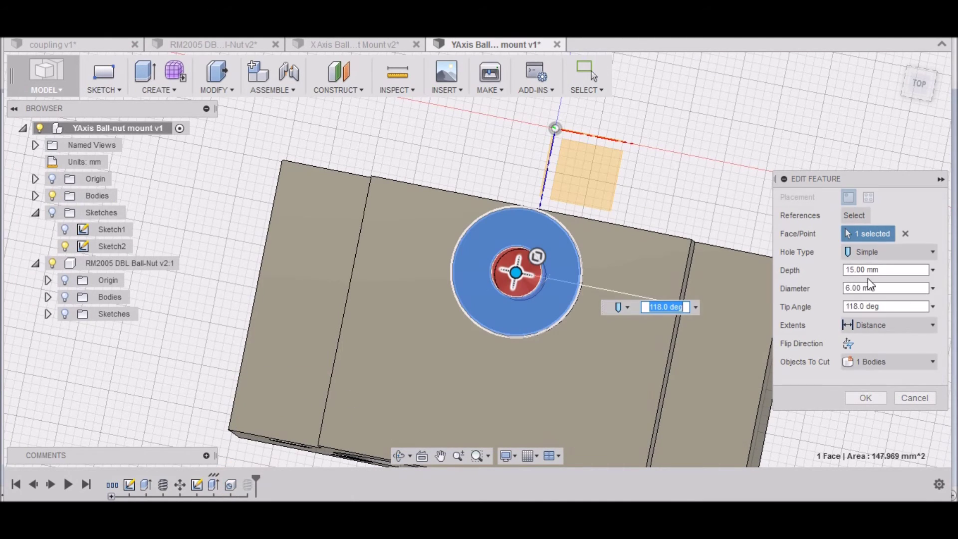
# Step: Change the boss hole's depth to 20 mm
pyautogui.click(933, 270)
pyautogui.click(892, 333)
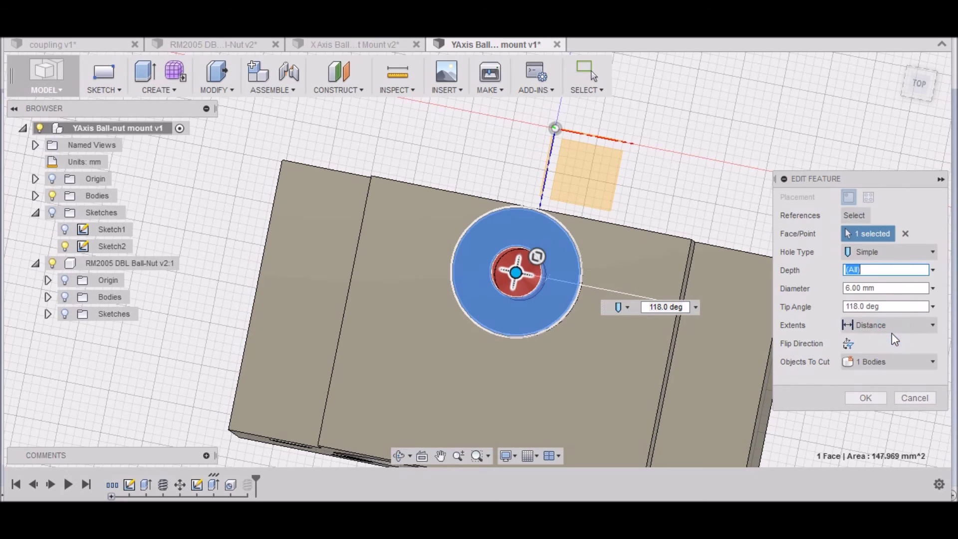
pyautogui.click(933, 270)
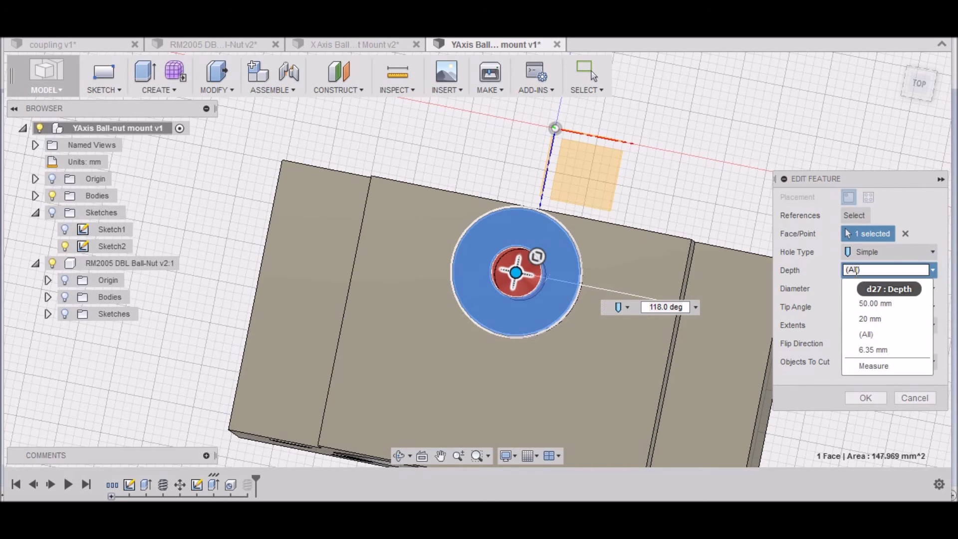
pyautogui.click(863, 270)
pyautogui.write('5')
pyautogui.press('BackSpace')
pyautogui.write('20')
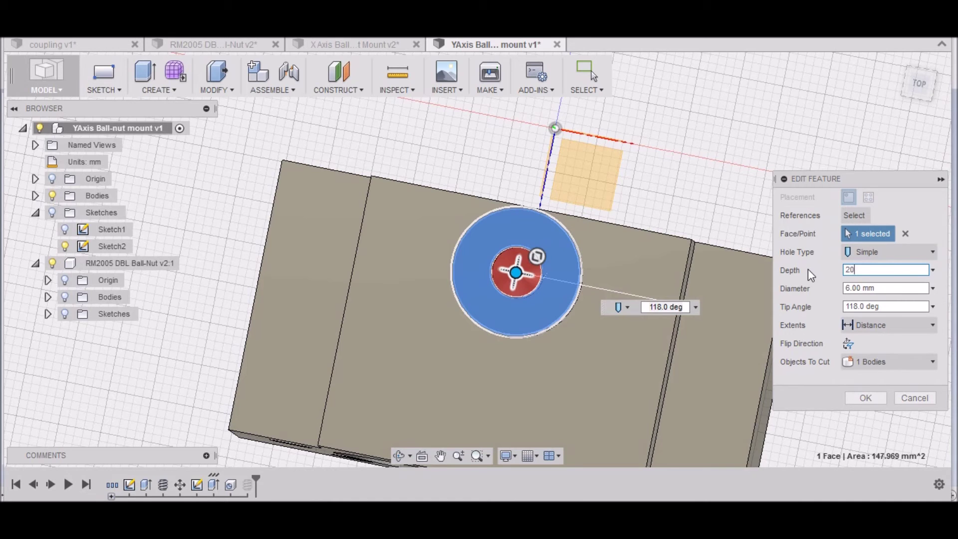
pyautogui.click(867, 398)
# Step: Turn on the bodies under RM2005 DBL Ball-Nut v2:1 to show the ball-nut and ball screw
pyautogui.keyDown('shift'); pyautogui.moveTo(913, 87); pyautogui.dragTo(912, 460, button='middle'); pyautogui.keyUp('shift')
pyautogui.scroll(-5, 594, 301)
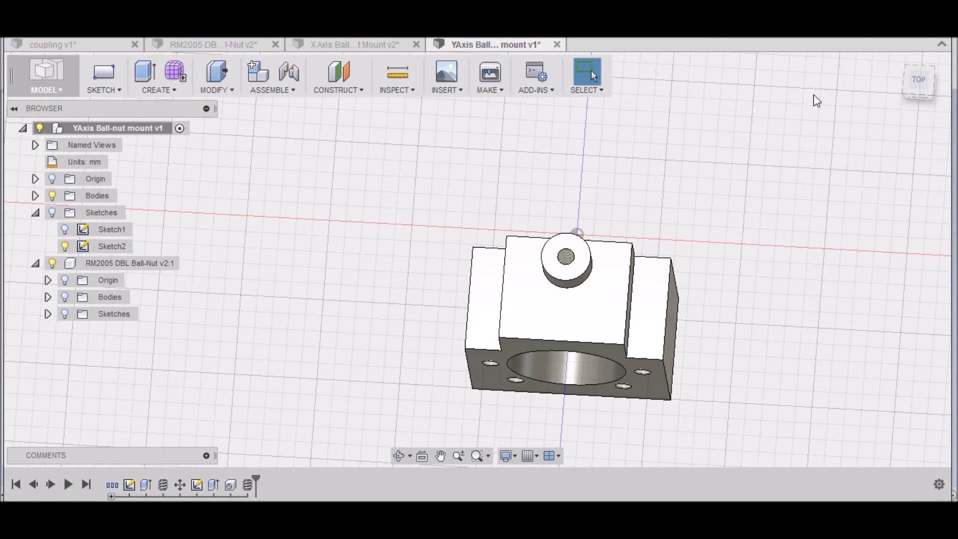
pyautogui.click(900, 60)
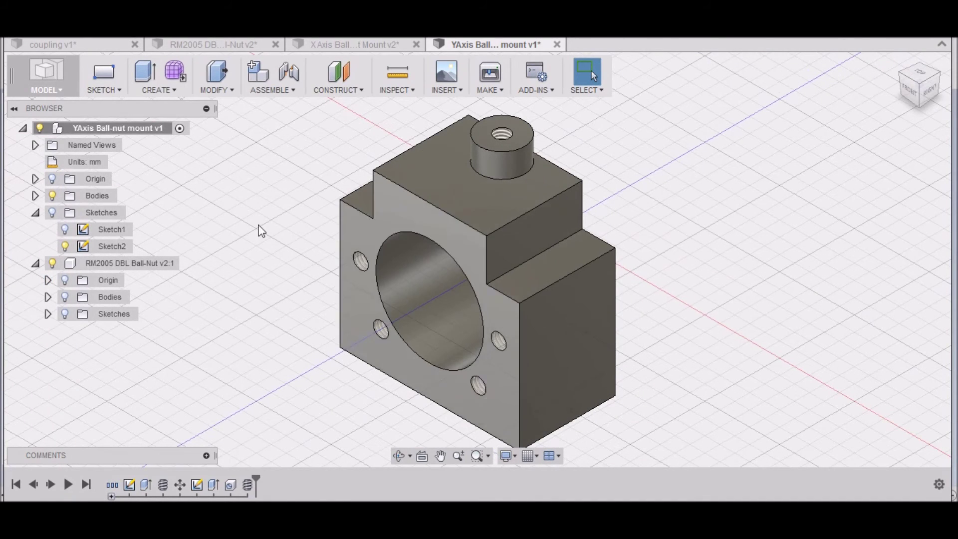
pyautogui.click(63, 281)
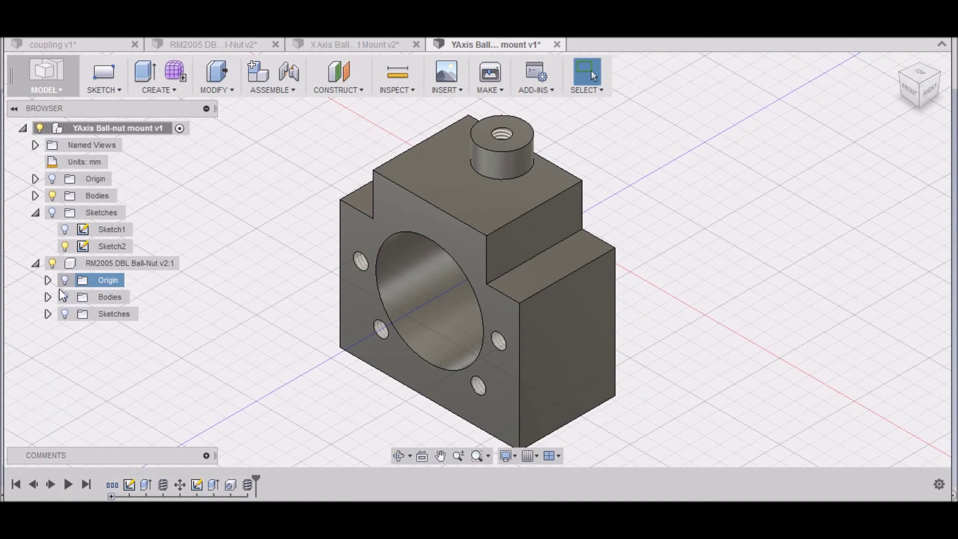
pyautogui.press('Escape')
pyautogui.click(65, 297)
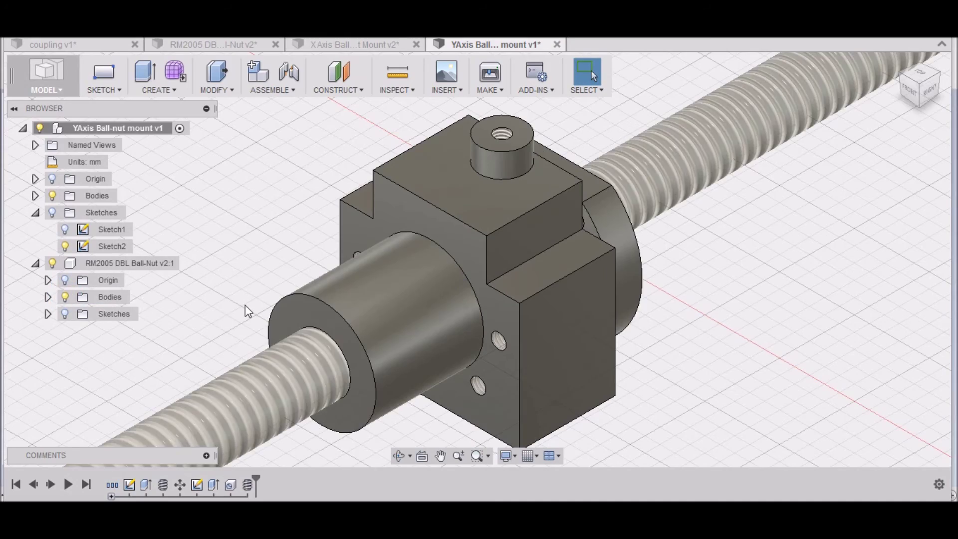
# Step: Orbit around the assembly, then view the mount from the FRONT to check the screw through the bore
pyautogui.scroll(-3, 248, 310)
pyautogui.moveTo(478, 260)
pyautogui.keyDown('shift'); pyautogui.mouseDown(button='middle')
pyautogui.moveTo(664, 287)
pyautogui.moveTo(509, 264)
pyautogui.moveTo(300, 295)
pyautogui.mouseUp(button='middle'); pyautogui.keyUp('shift')
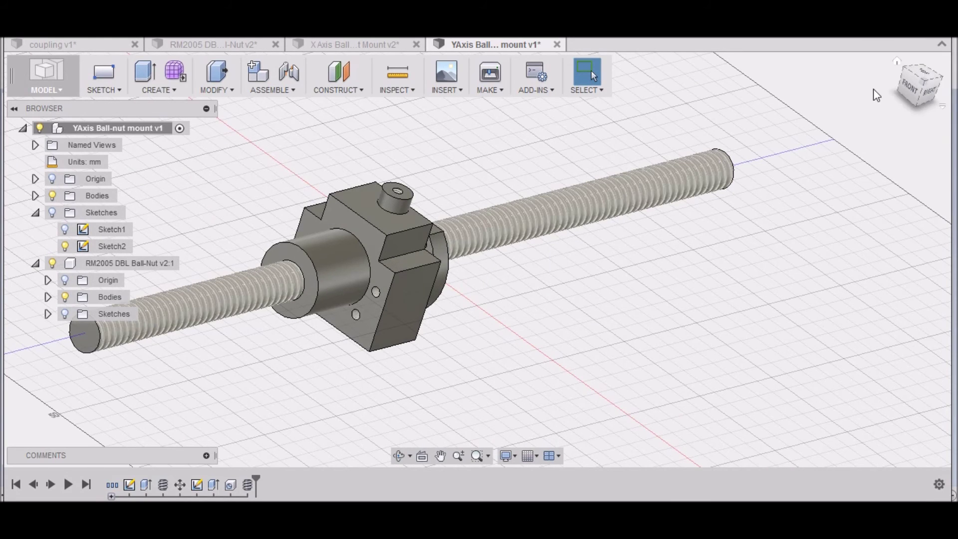
pyautogui.click(909, 89)
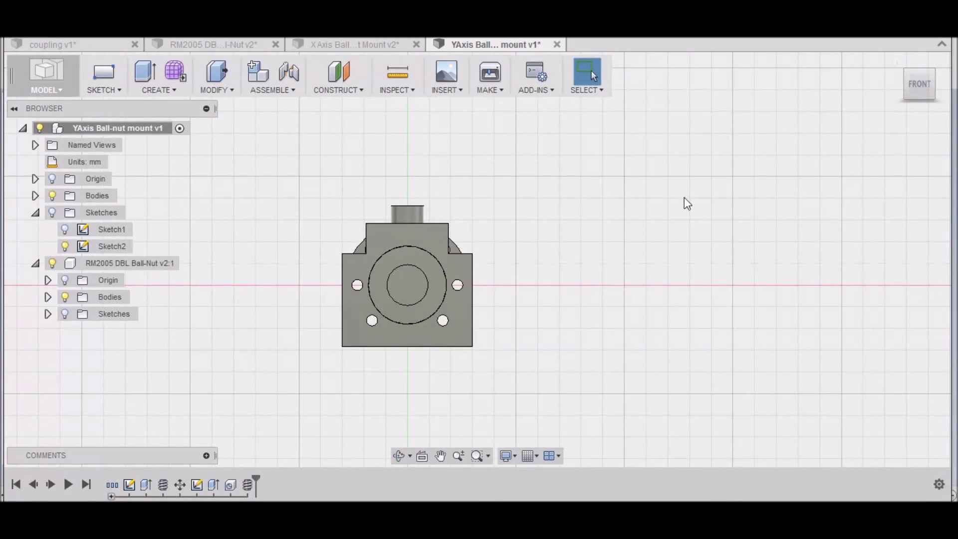
pyautogui.scroll(2, 422, 194)
pyautogui.scroll(-3, 395, 225)
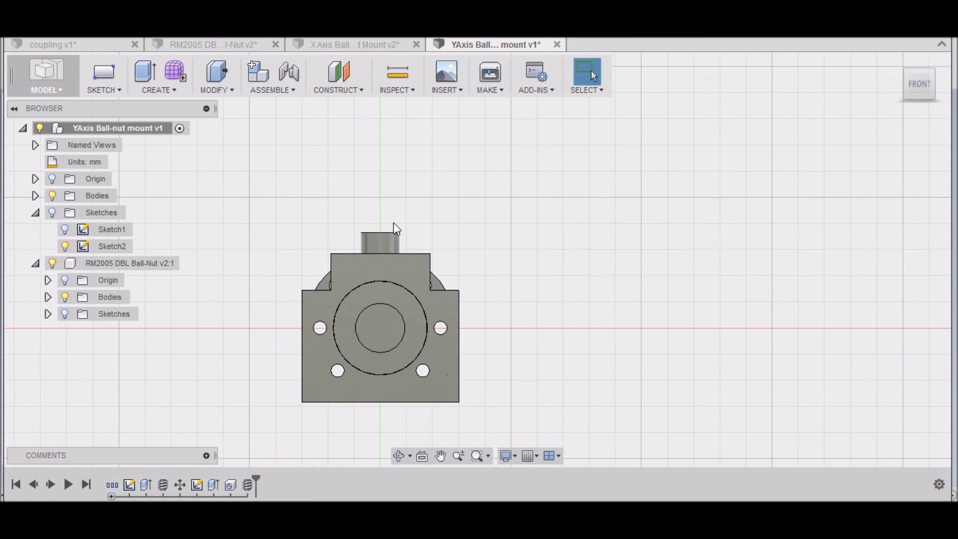
pyautogui.click(405, 76)
pyautogui.click(382, 331)
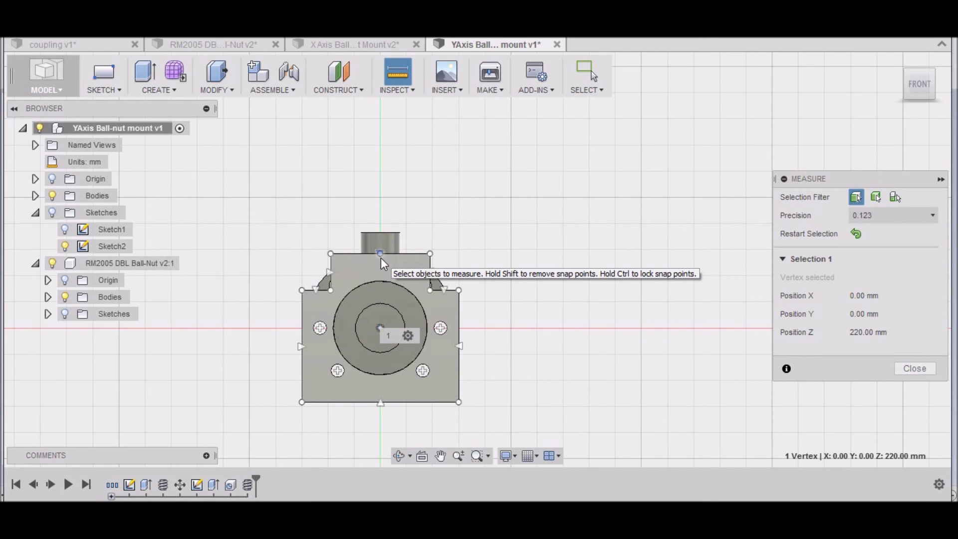
pyautogui.click(381, 258)
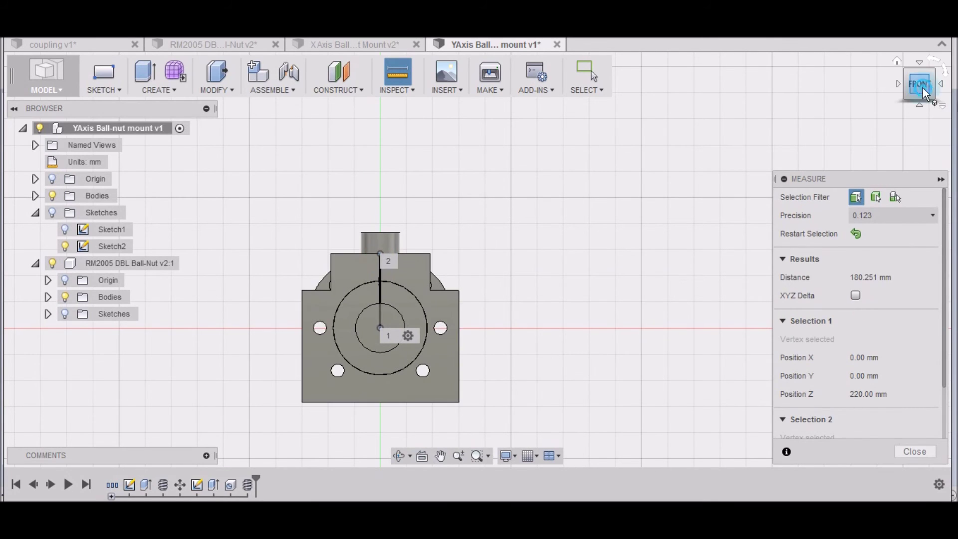
pyautogui.moveTo(920, 85); pyautogui.dragTo(906, 88)
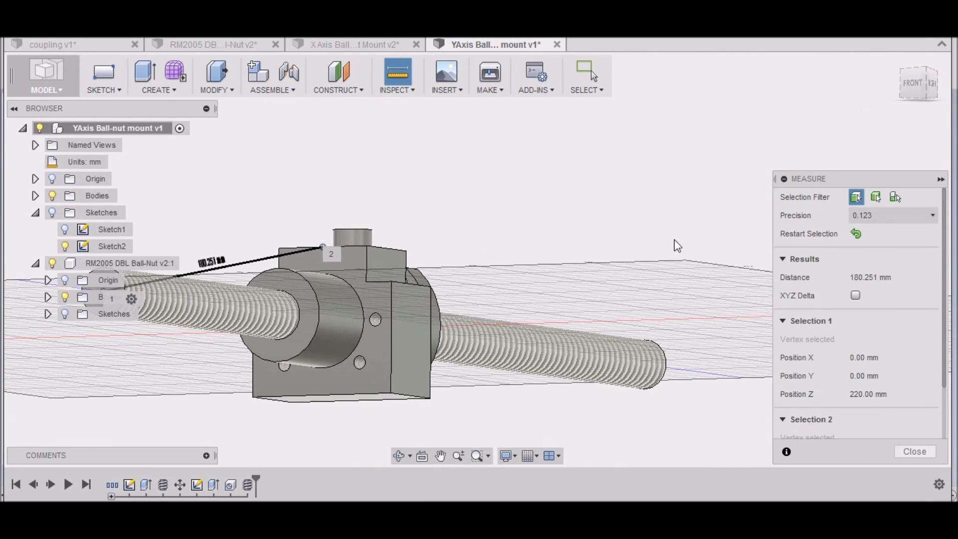
pyautogui.click(612, 187)
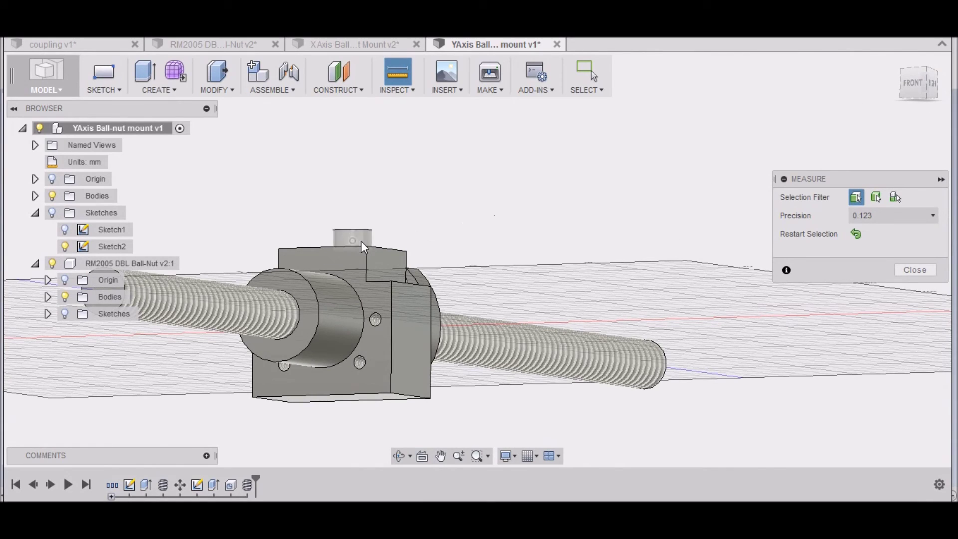
pyautogui.click(322, 246)
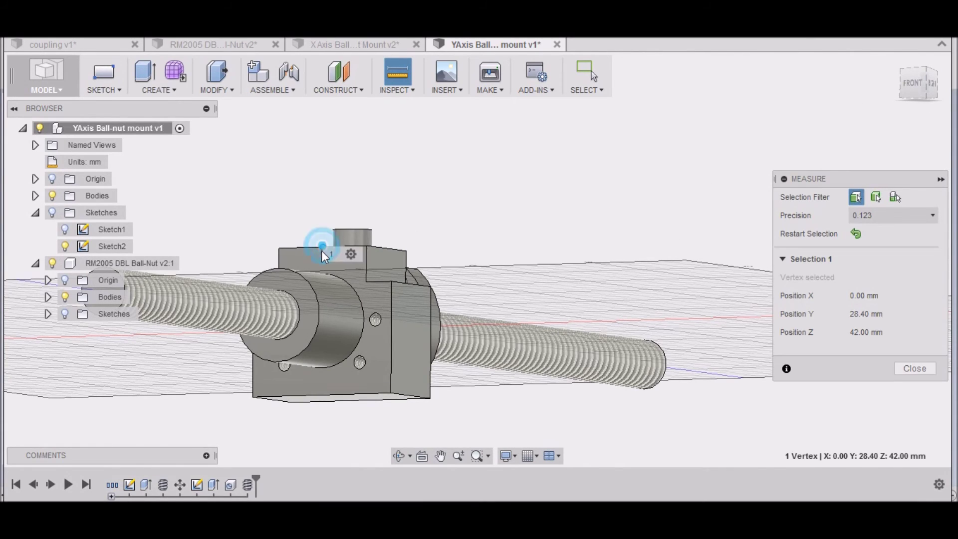
pyautogui.click(326, 325)
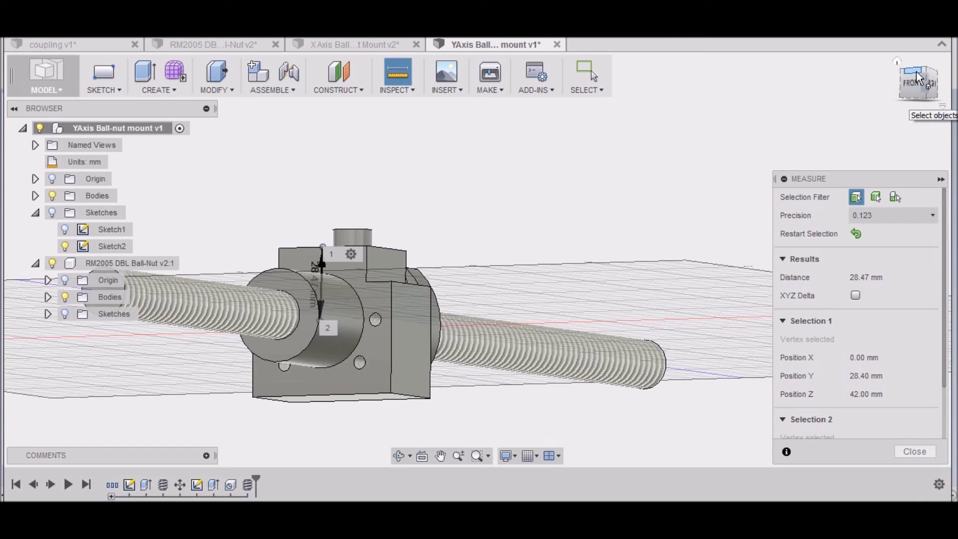
pyautogui.click(897, 83)
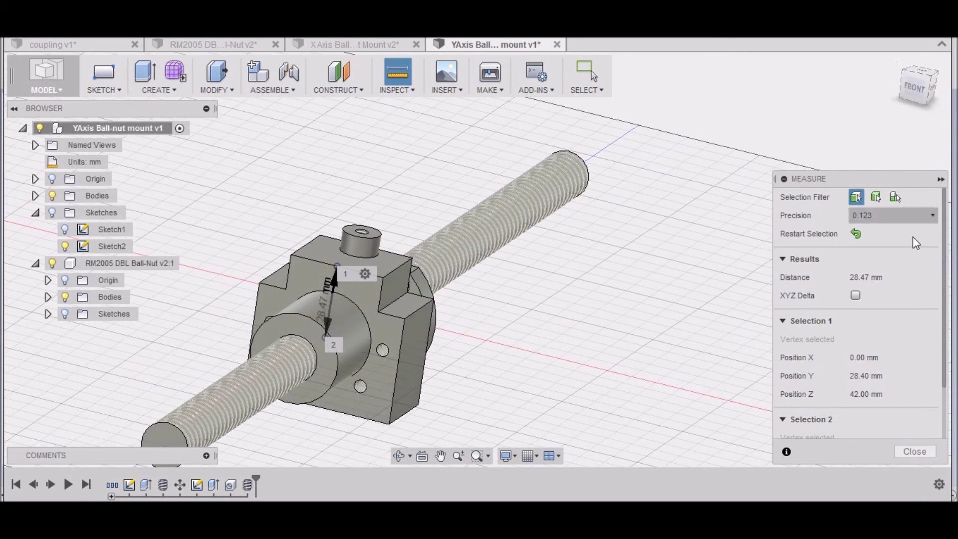
pyautogui.click(914, 453)
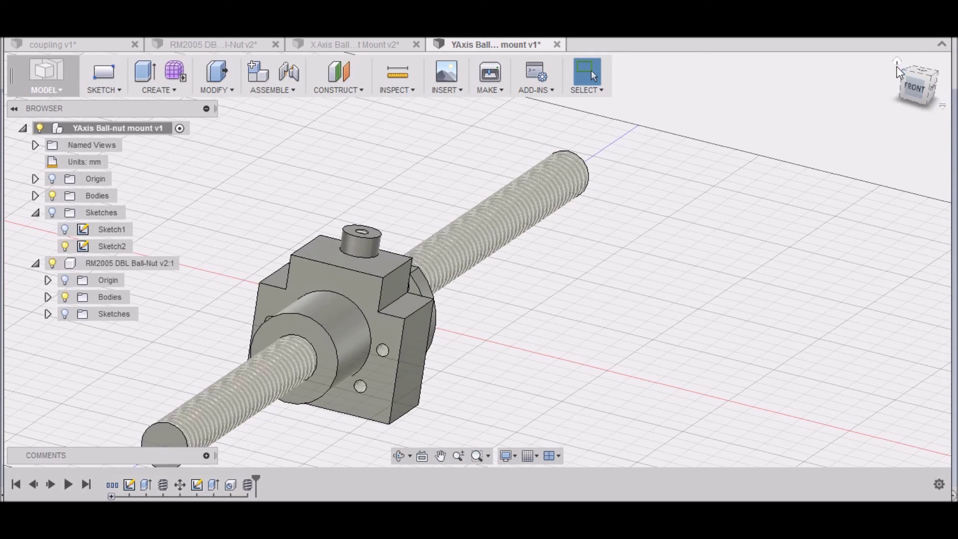
pyautogui.click(897, 62)
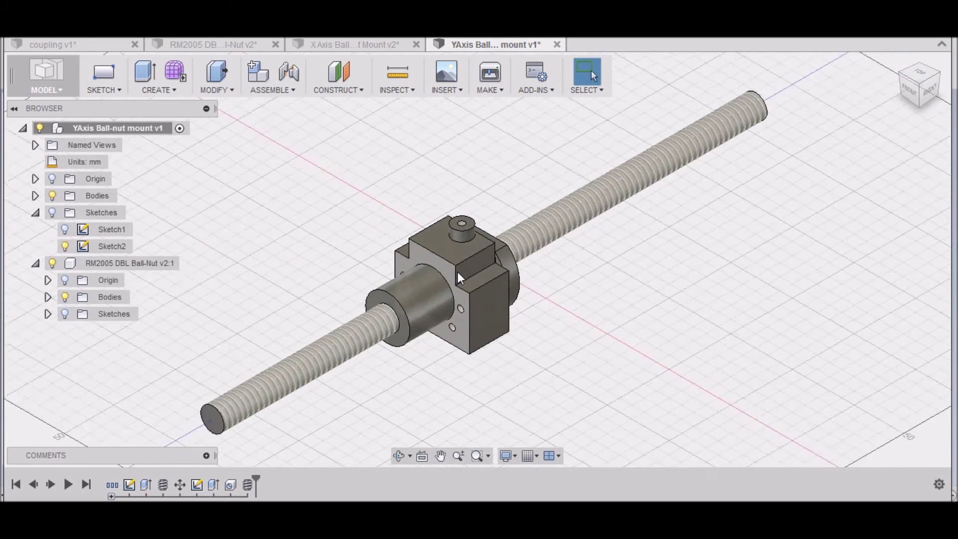
# Step: Show Sketch1's corner profiles on the mount block in the front view
pyautogui.scroll(5, 457, 271)
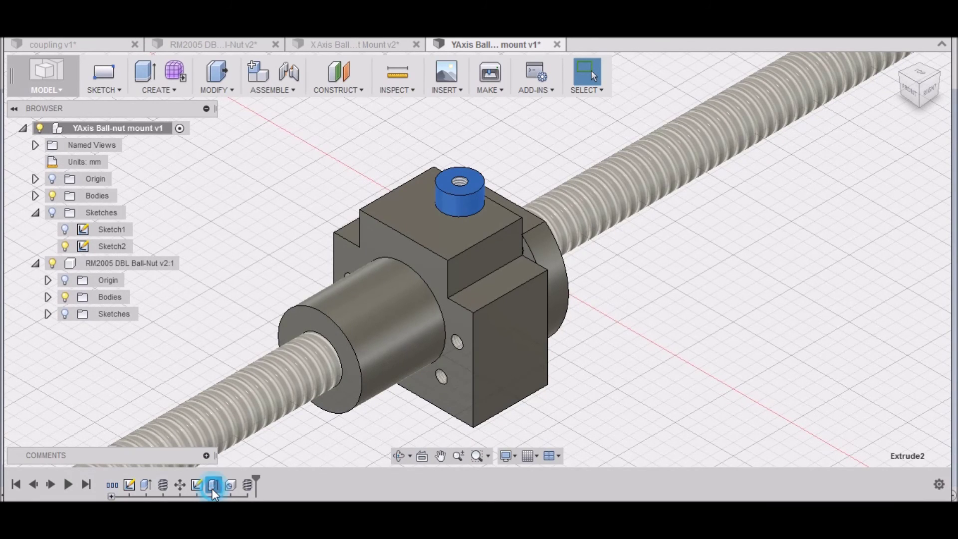
pyautogui.click(145, 486)
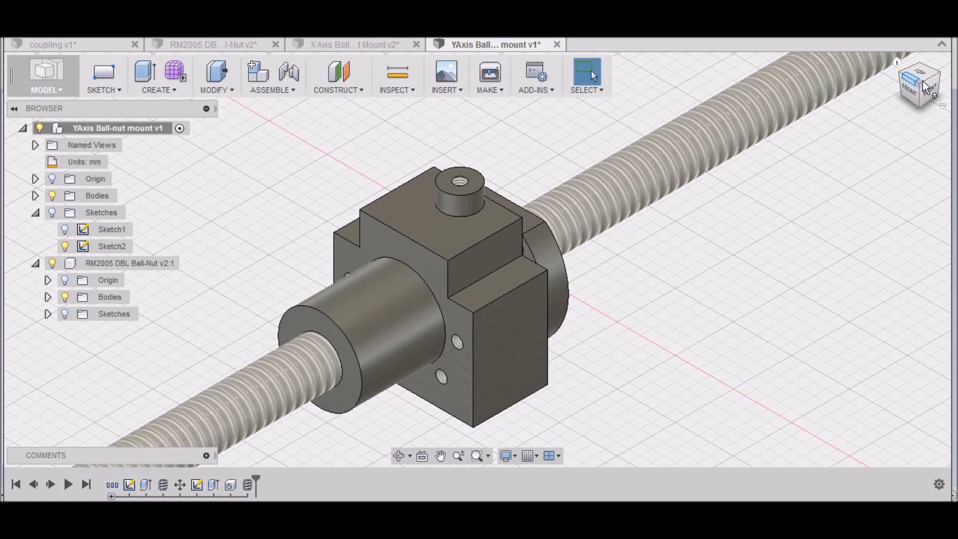
pyautogui.click(911, 92)
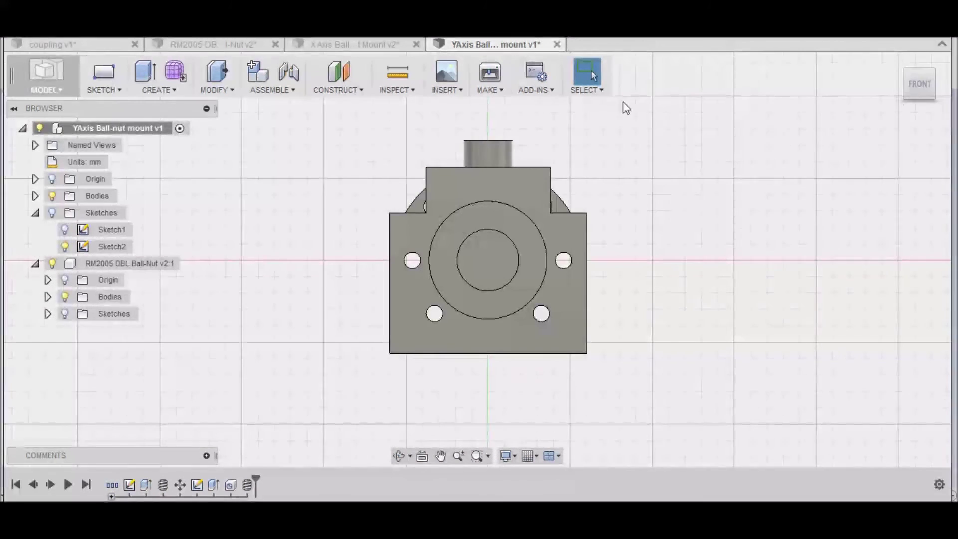
pyautogui.click(216, 74)
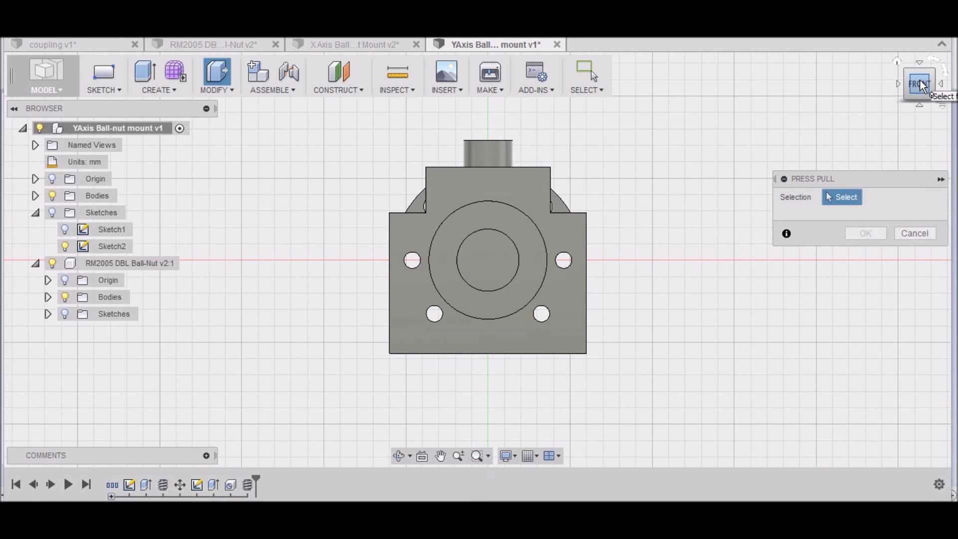
pyautogui.keyDown('shift'); pyautogui.moveTo(475, 253); pyautogui.dragTo(567, 215, button='middle'); pyautogui.keyUp('shift')
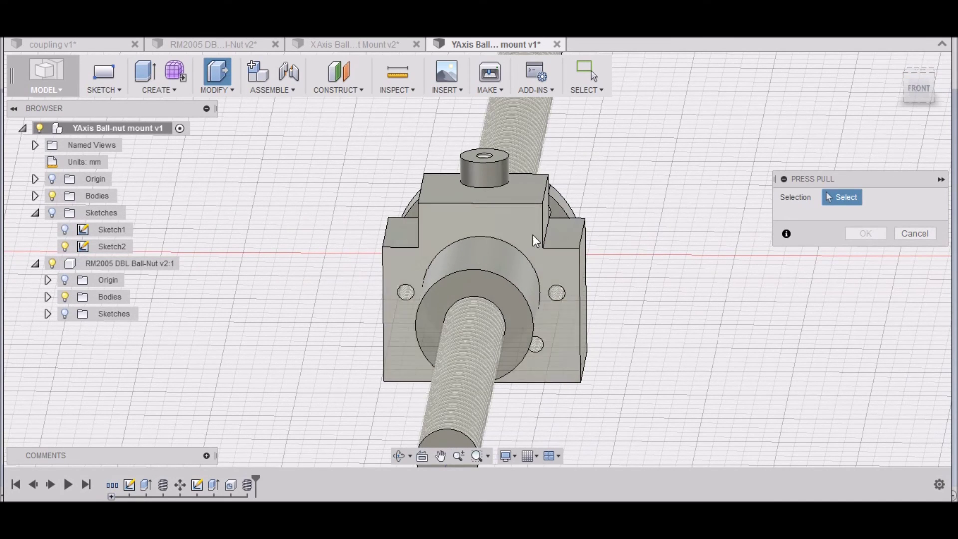
pyautogui.click(919, 86)
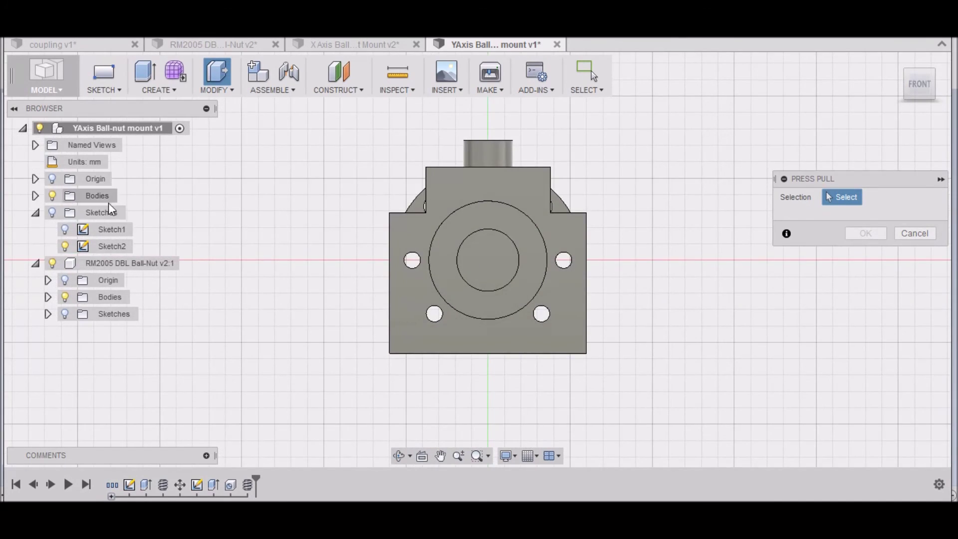
pyautogui.click(65, 230)
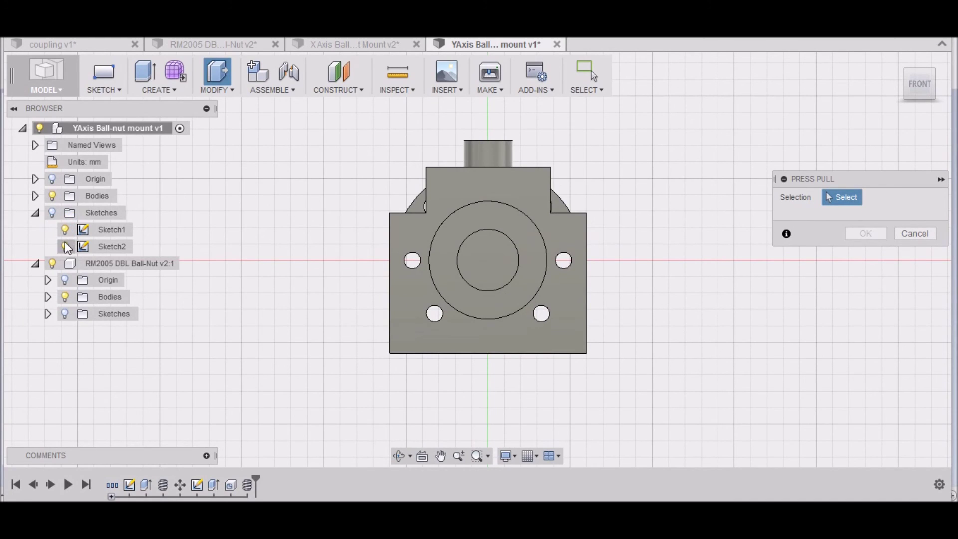
pyautogui.click(52, 213)
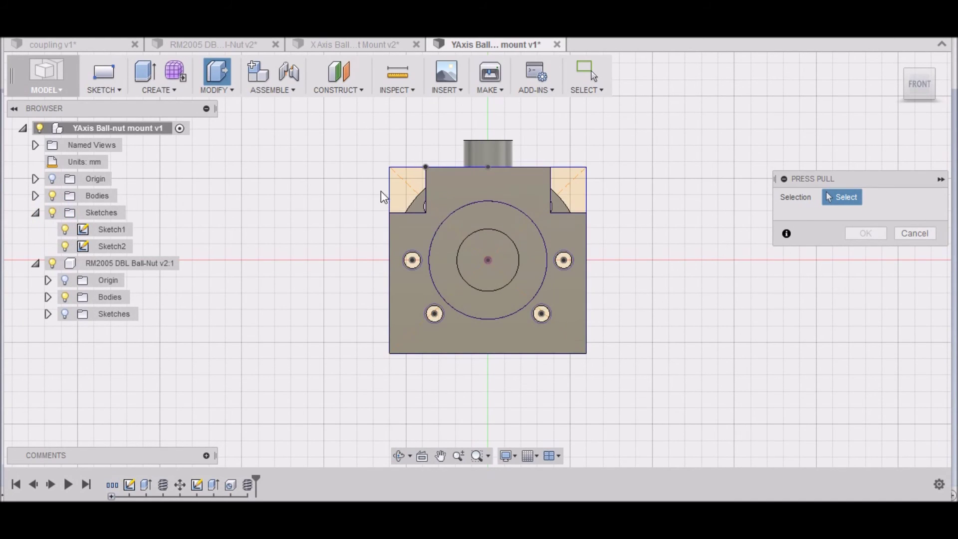
# Step: Extrude-cut both upper corner profiles 10 mm into the block and hide the profiles
pyautogui.click(413, 182)
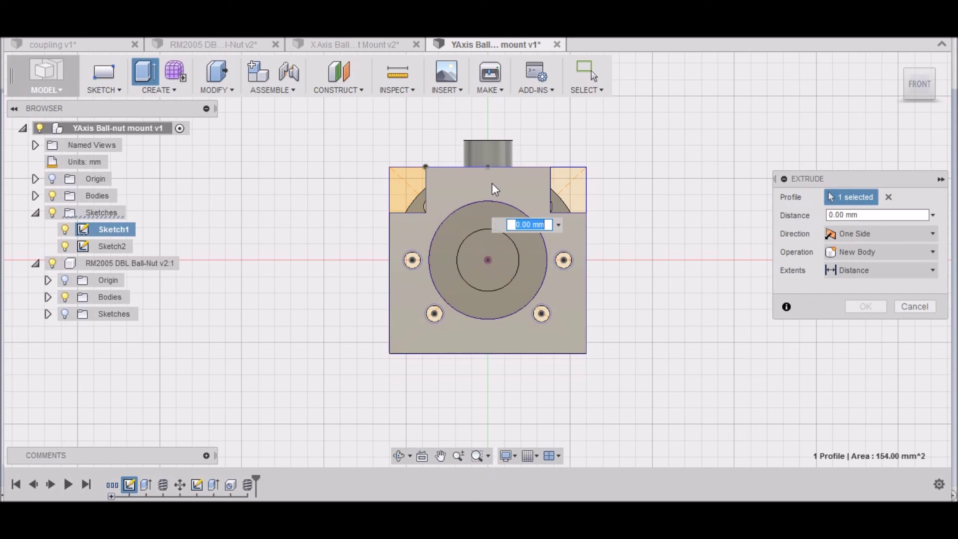
pyautogui.click(577, 194)
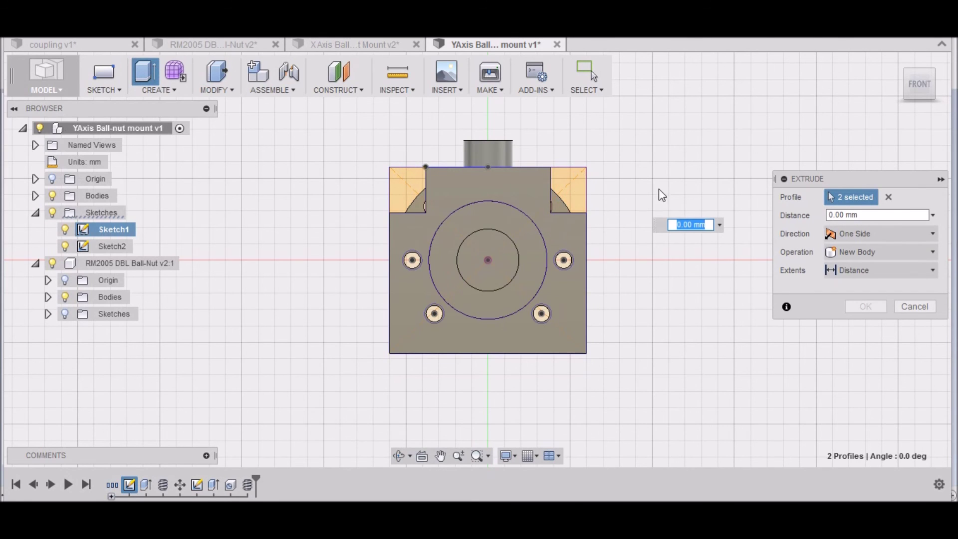
pyautogui.click(936, 95)
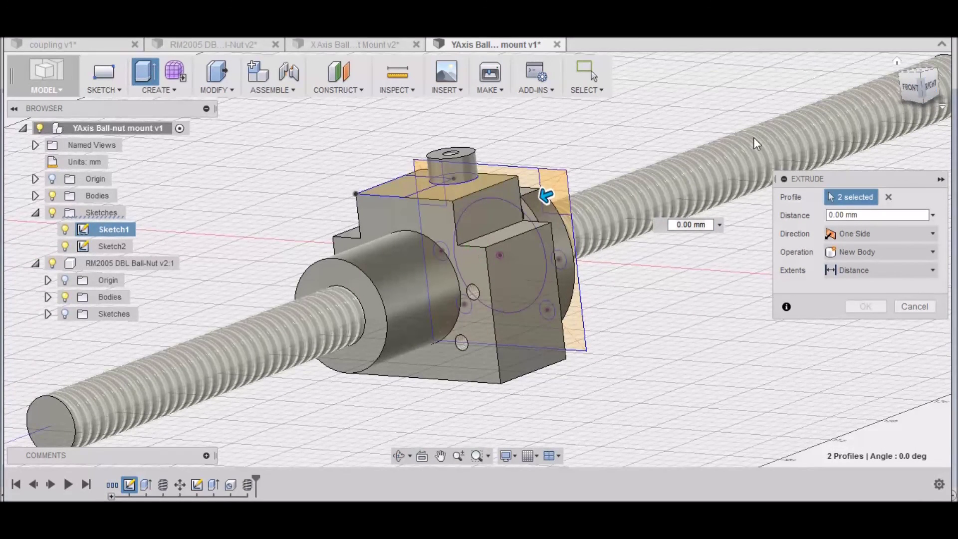
pyautogui.moveTo(553, 199); pyautogui.dragTo(477, 231)
pyautogui.moveTo(524, 226)
pyautogui.mouseDown()
pyautogui.moveTo(529, 208)
pyautogui.moveTo(535, 215)
pyautogui.mouseUp()
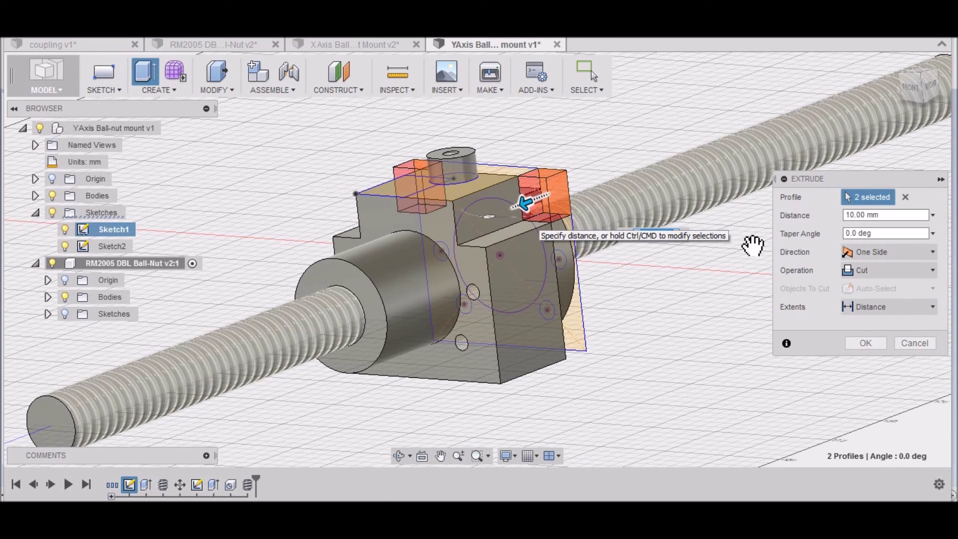
pyautogui.click(879, 344)
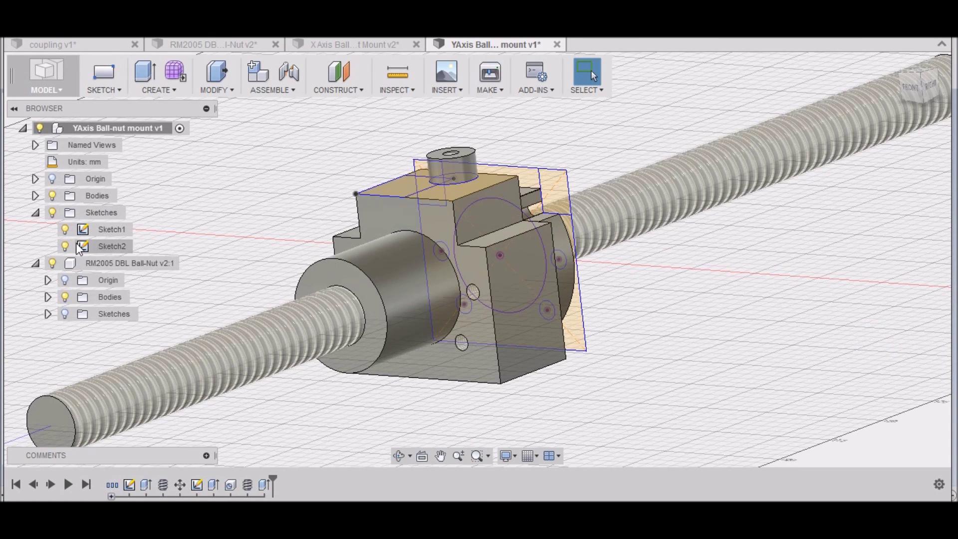
pyautogui.click(52, 215)
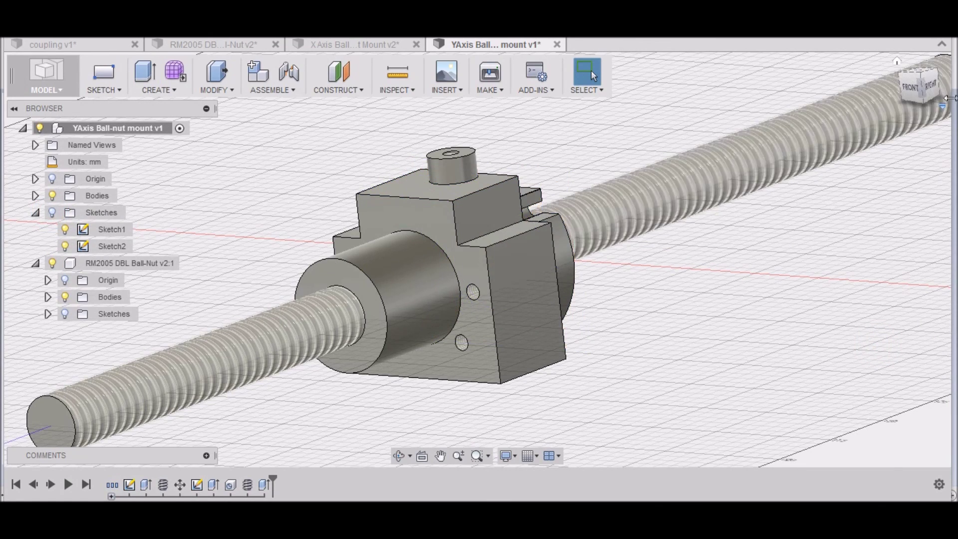
# Step: Orbit to inspect the back of the notched block, then return to the home view zoomed in
pyautogui.moveTo(916, 86)
pyautogui.mouseDown()
pyautogui.moveTo(894, 85)
pyautogui.moveTo(724, 190)
pyautogui.mouseUp()
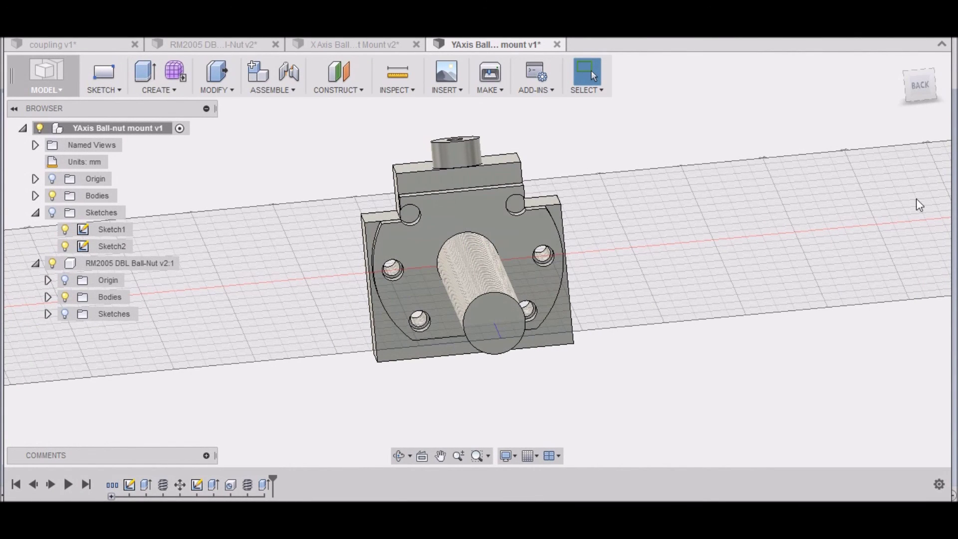
pyautogui.click(898, 62)
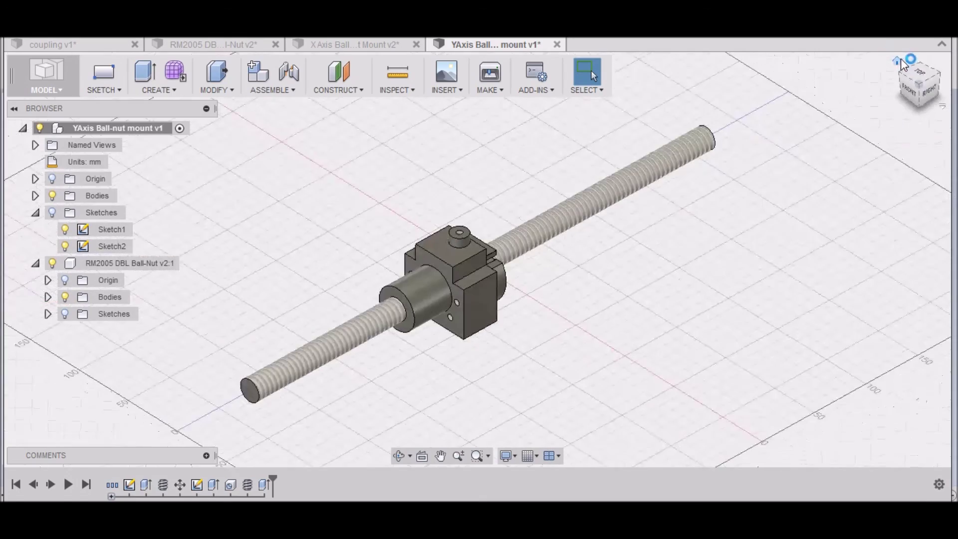
pyautogui.scroll(5, 400, 273)
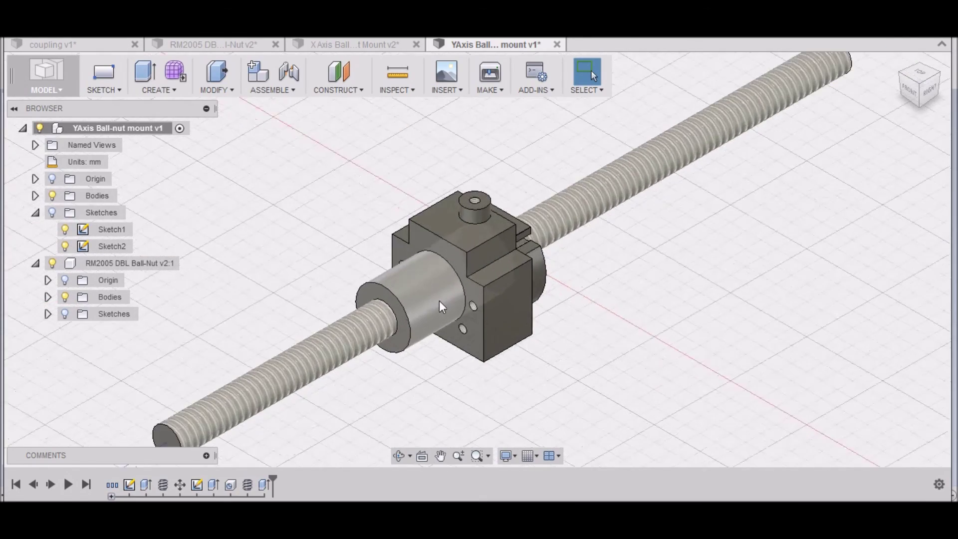